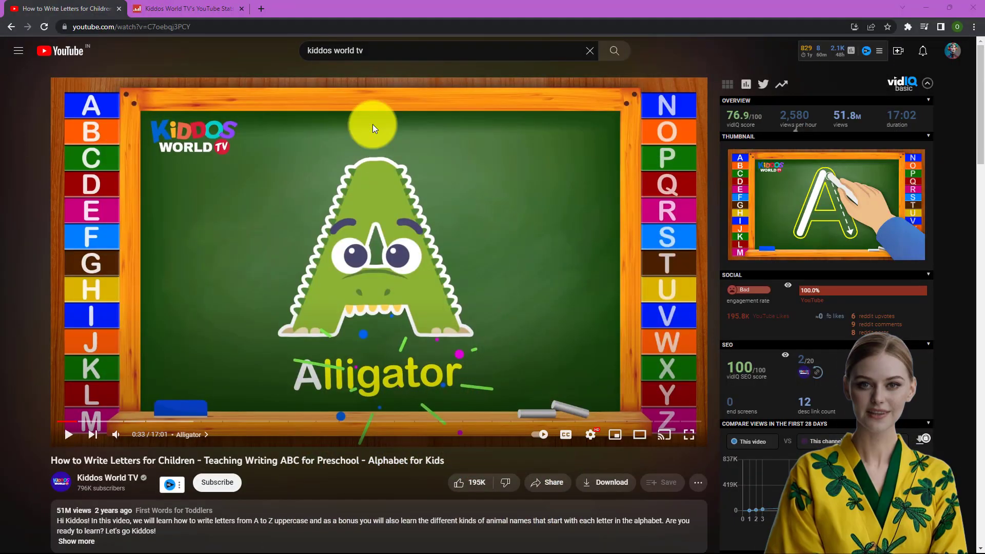
Review the alphabet video's exact view count and upload date, and Kiddos World TV's estimated monthly and yearly earnings on Social Blade.
scroll(384, 147, down, 3)
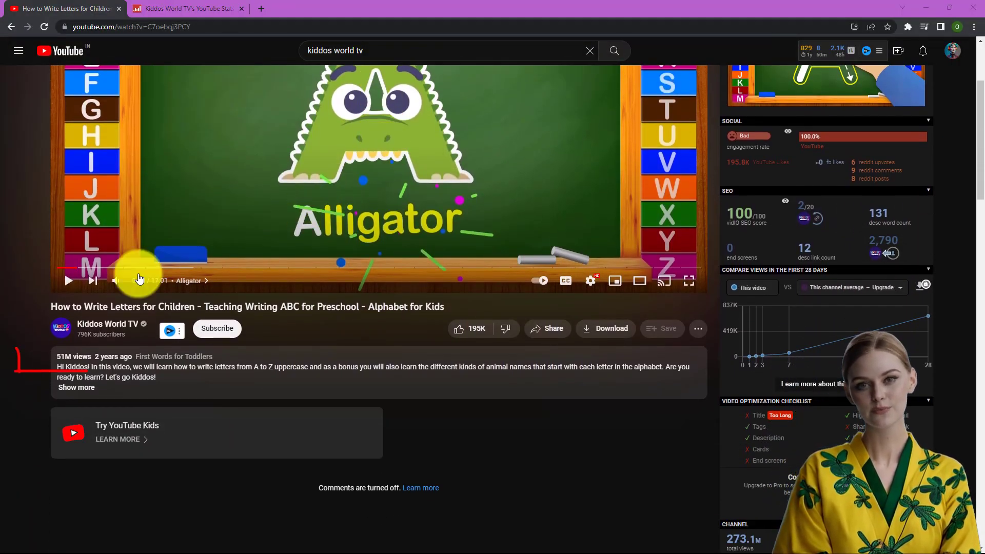
drag(60, 362, 134, 357)
scroll(183, 341, up, 3)
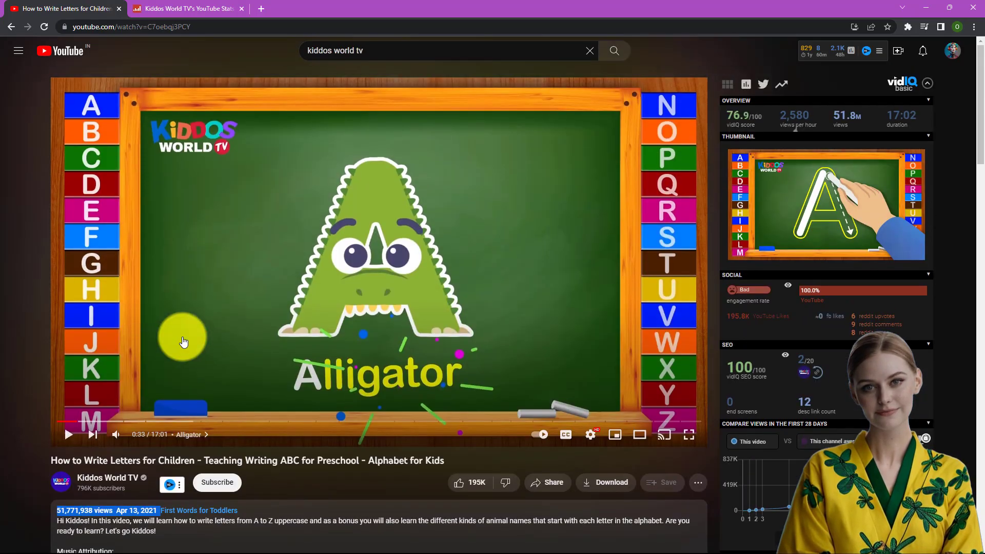
click(186, 7)
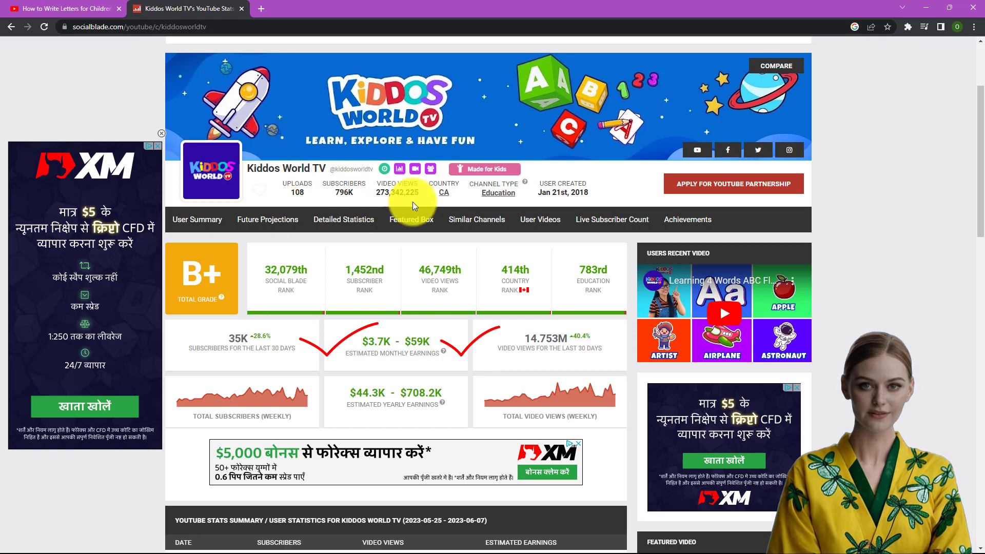
drag(358, 339, 419, 340)
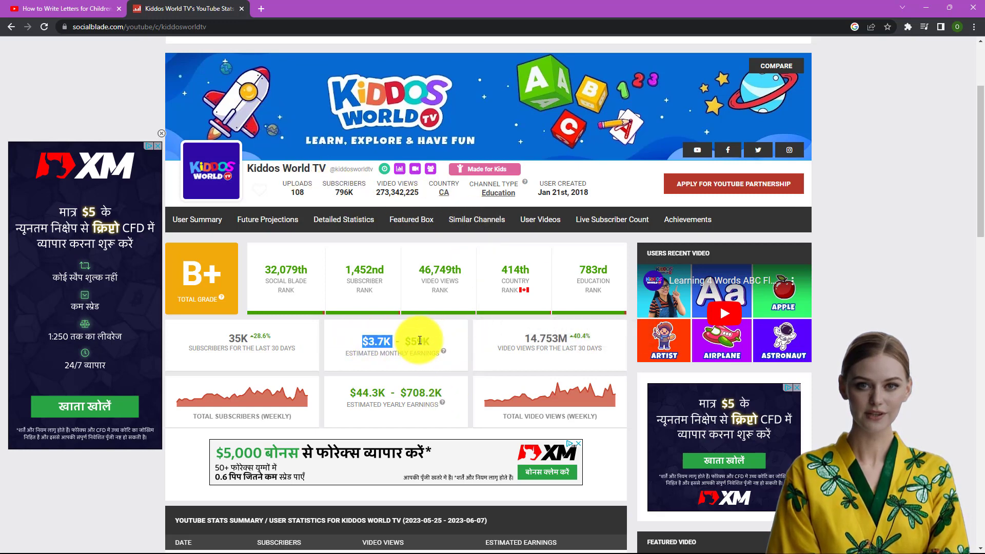
drag(341, 393, 80, 404)
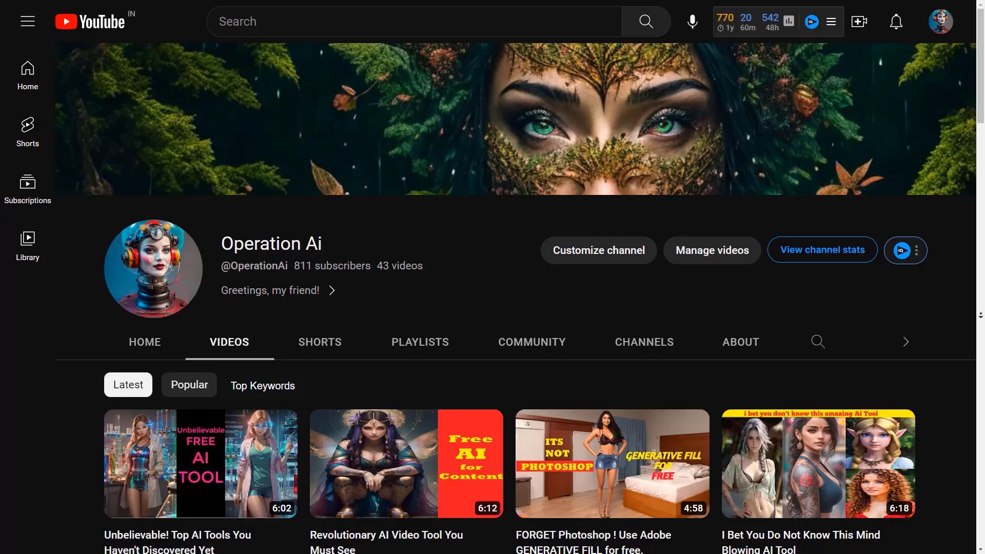
Look through the Operation Ai channel's list of latest videos on YouTube.
scroll(983, 329, down, 5)
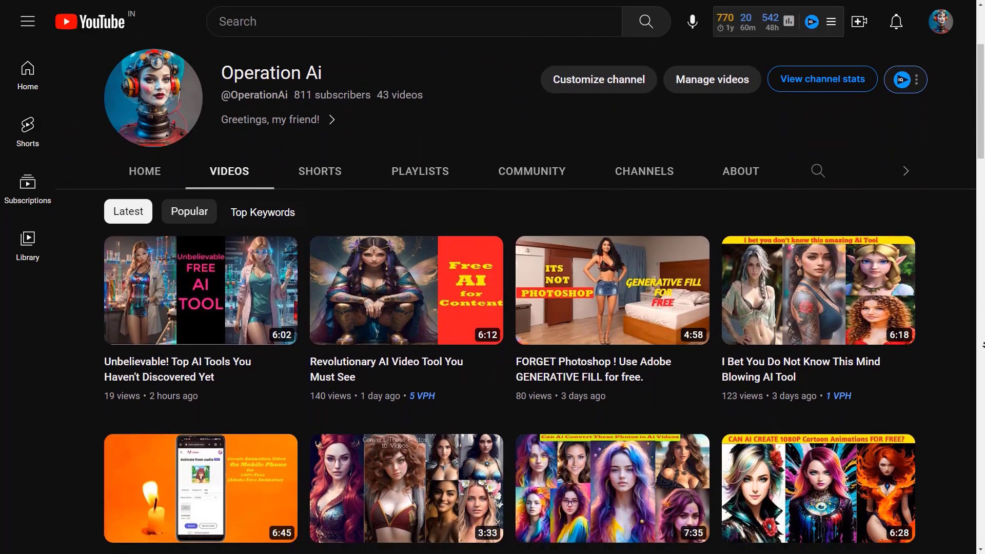
scroll(983, 345, down, 4)
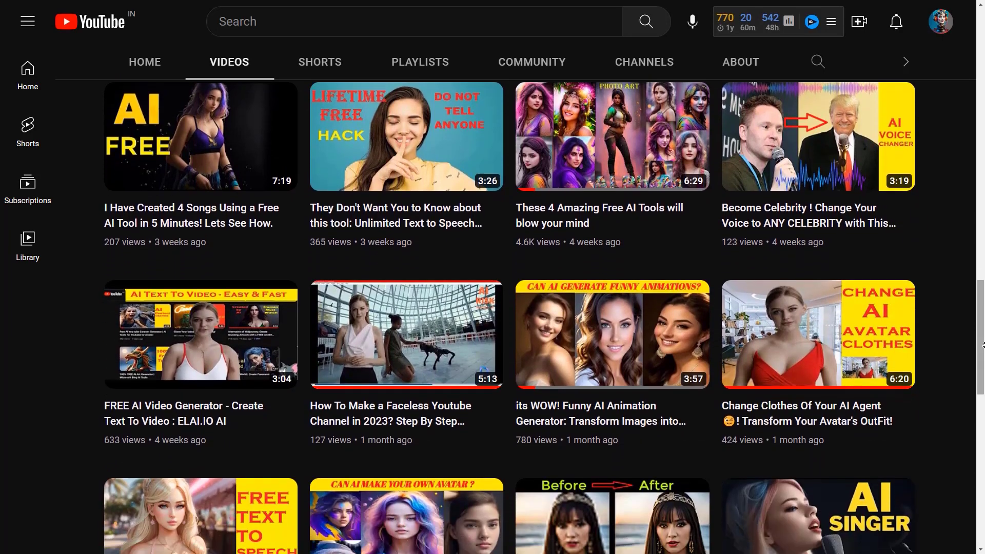
scroll(983, 345, down, 5)
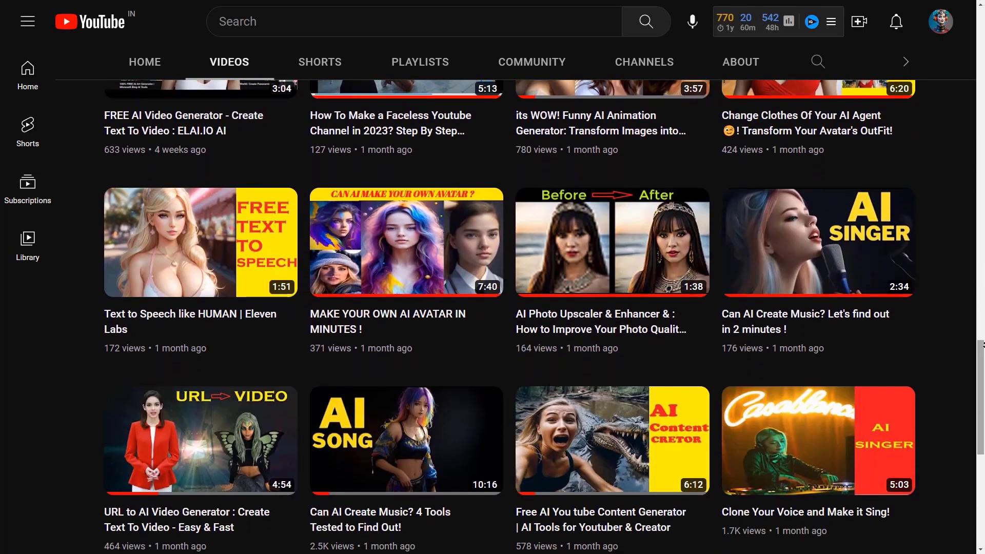
scroll(983, 345, down, 5)
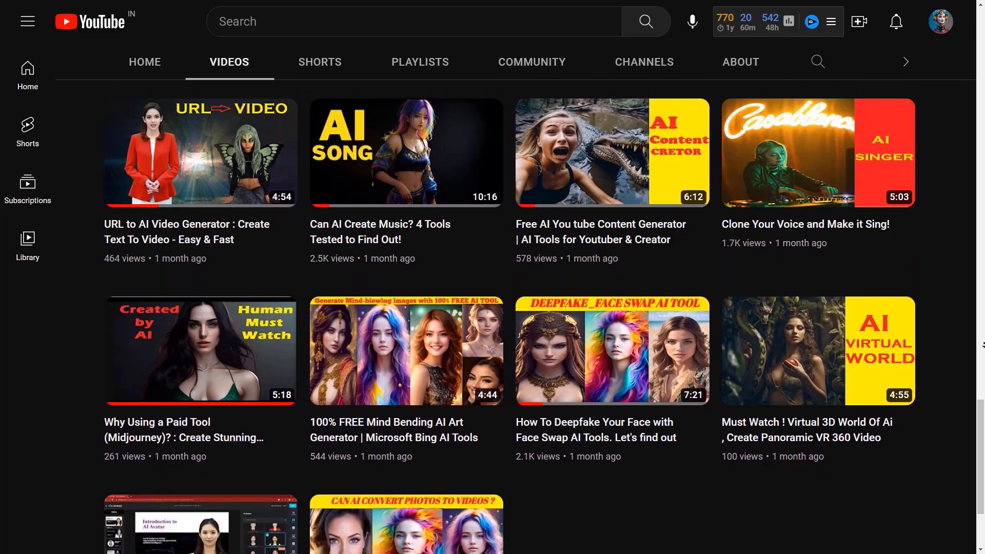
scroll(983, 345, up, 20)
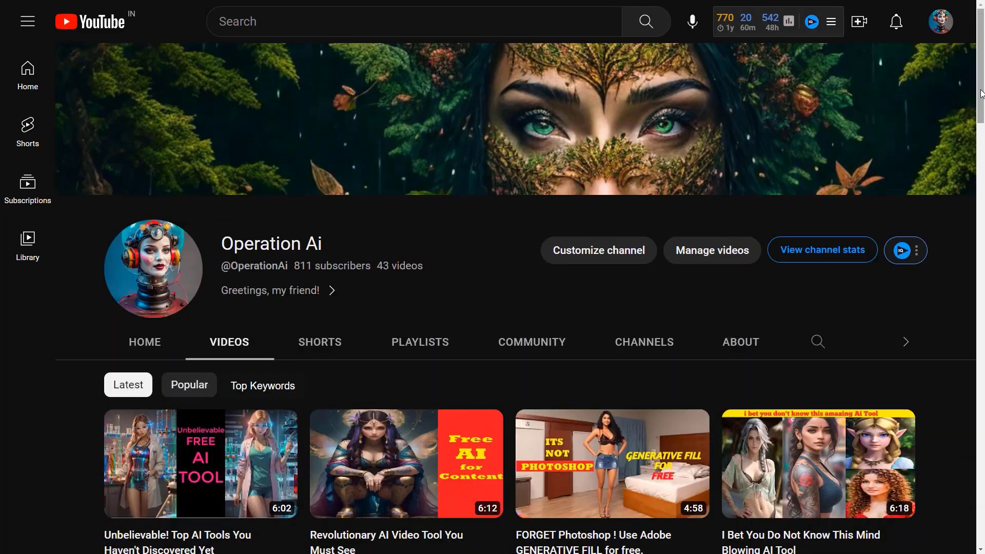
scroll(981, 312, down, 3)
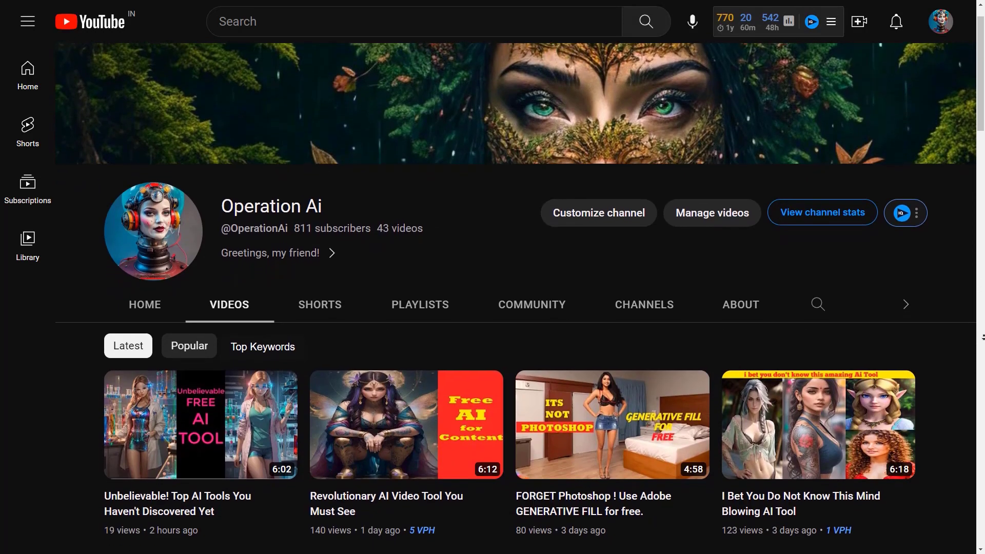
scroll(983, 345, down, 5)
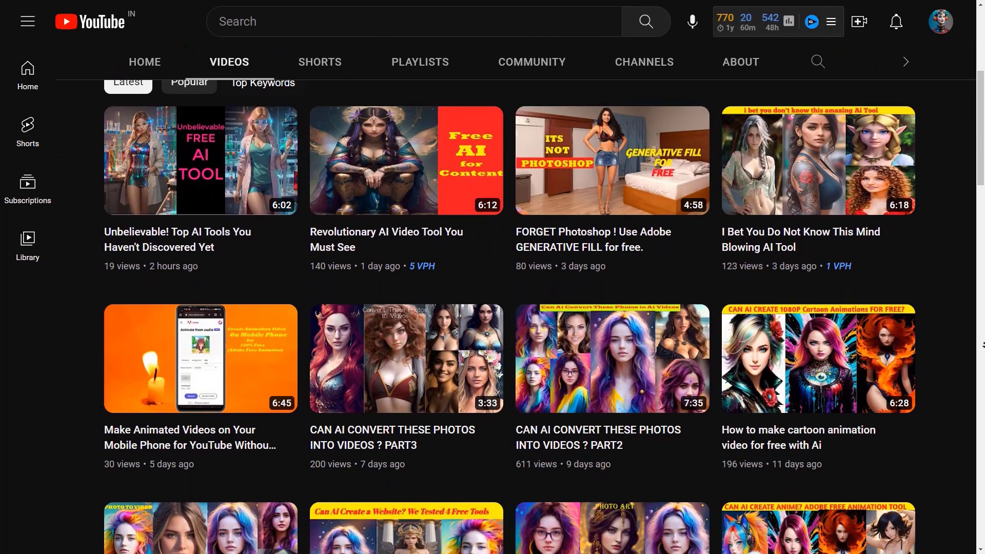
scroll(983, 345, down, 5)
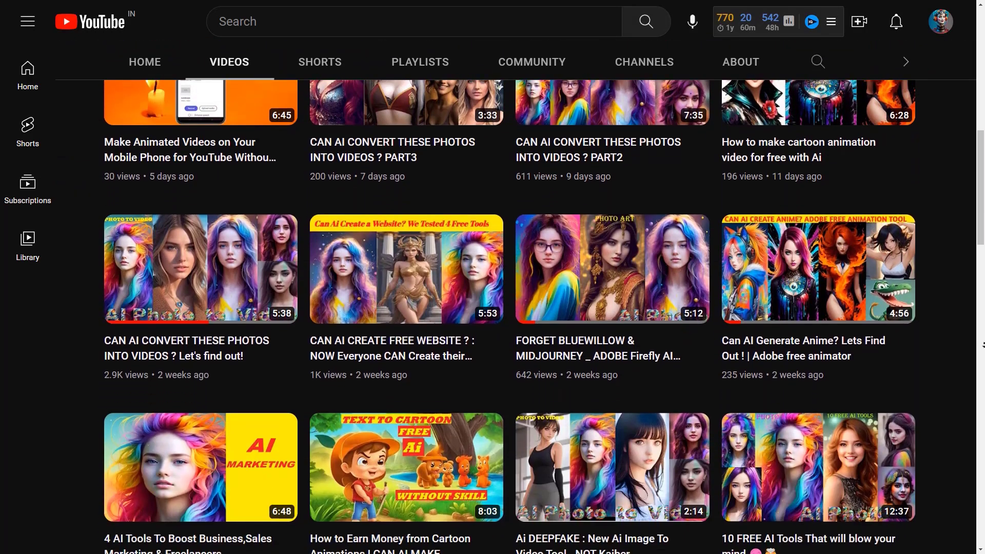
scroll(983, 345, down, 5)
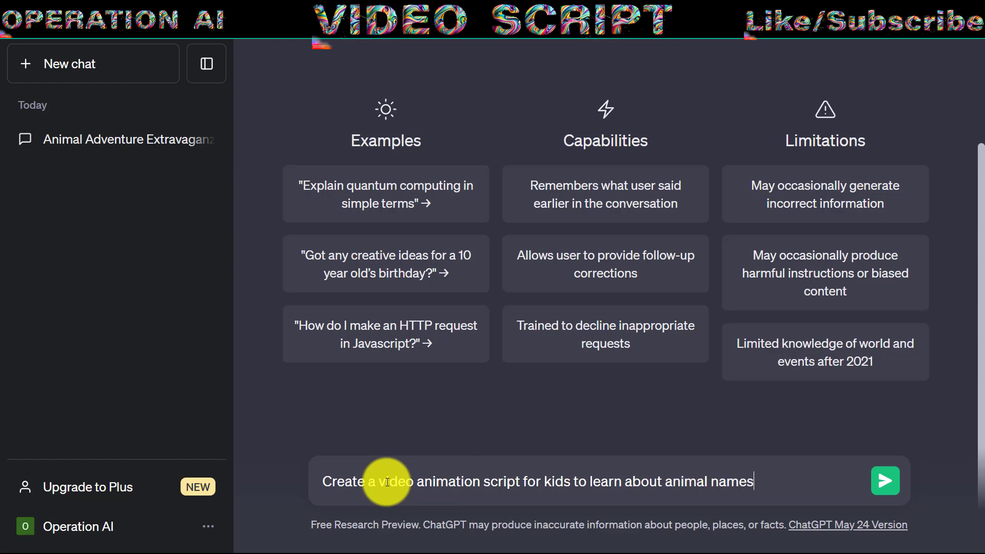
Submit the ChatGPT prompt "Create a video animation script for kids to learn about animal names" and return to the start of the script.
key(Return)
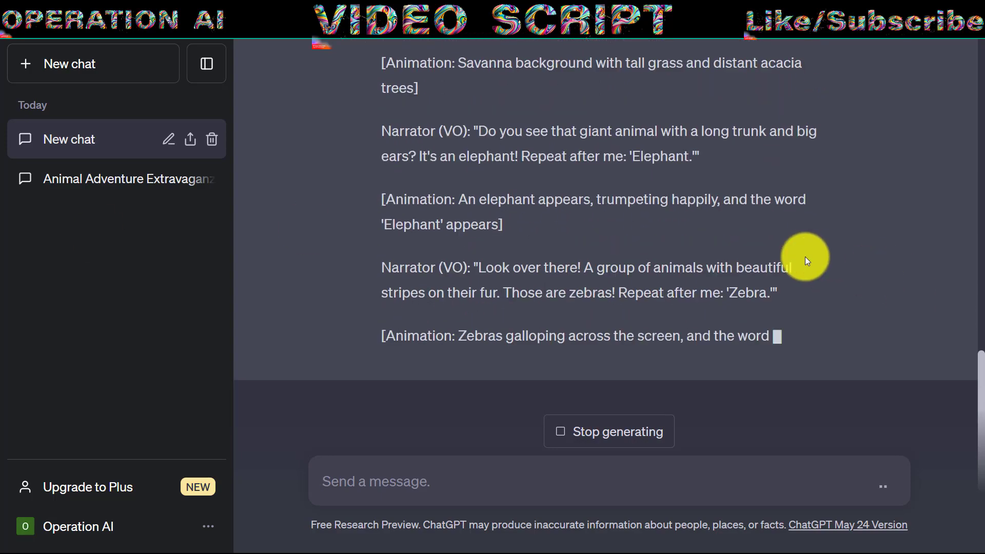
key(ctrl+0)
scroll(805, 257, up, 15)
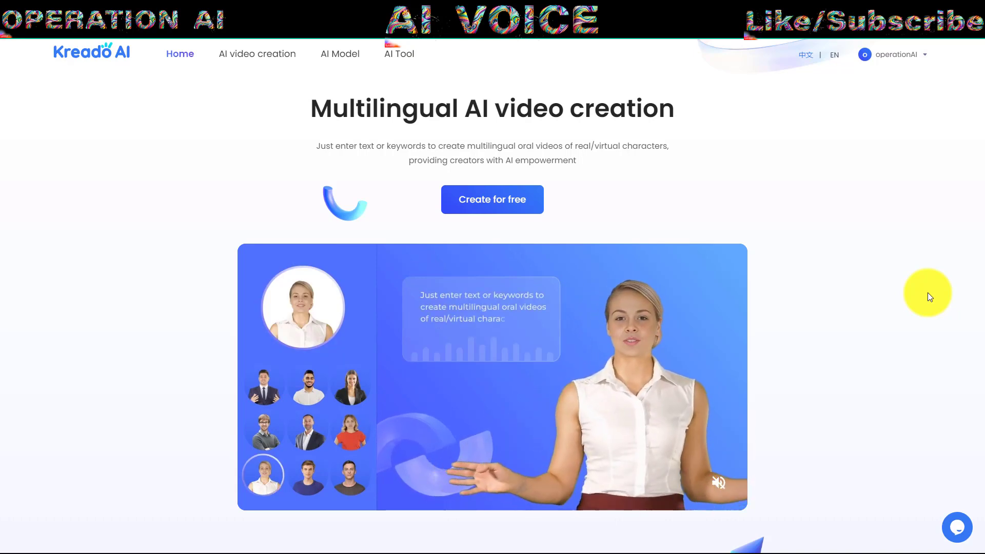
Switch to Kreado AI, start AI Text dubbing from the Copywriting category, and paste the "Welcome, young explorers" narration as the text content.
click(396, 55)
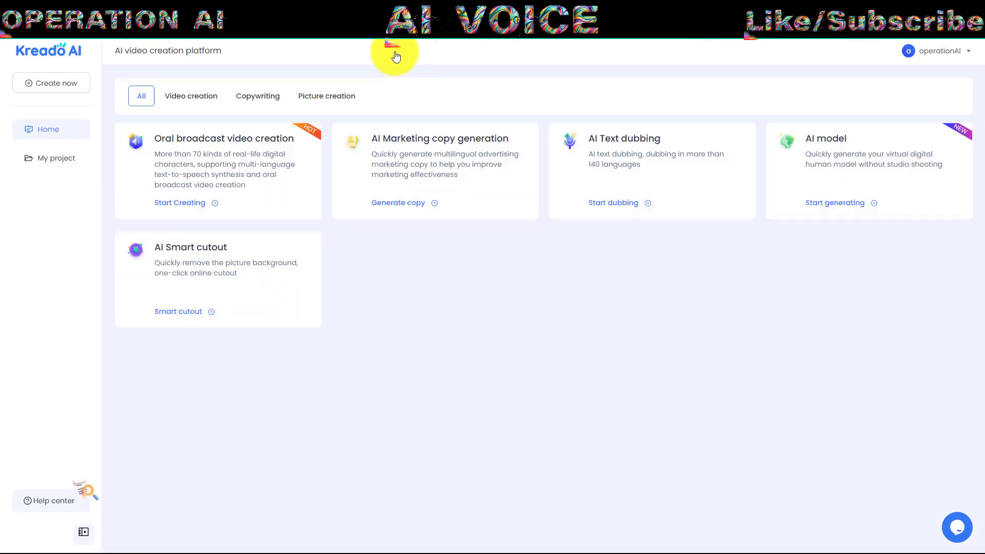
click(270, 97)
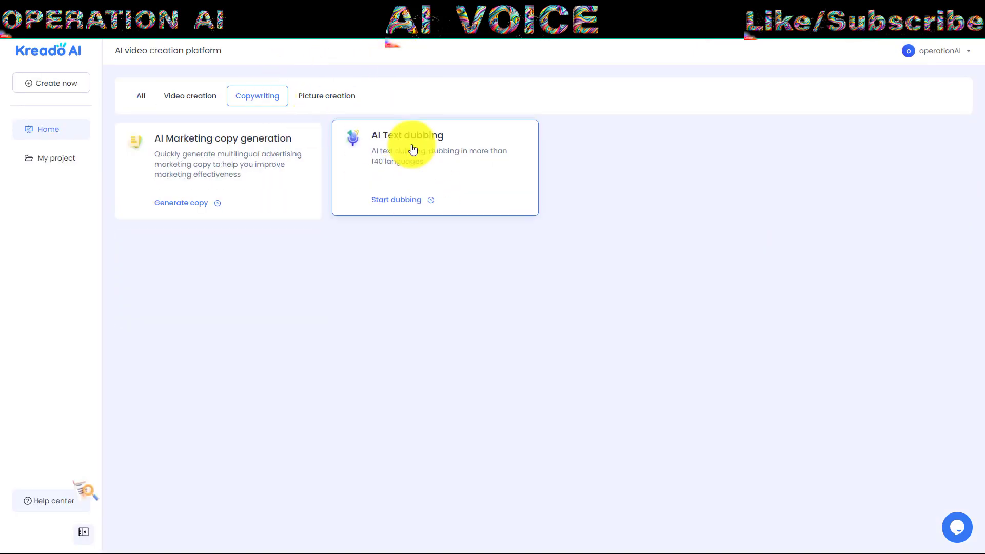
click(393, 202)
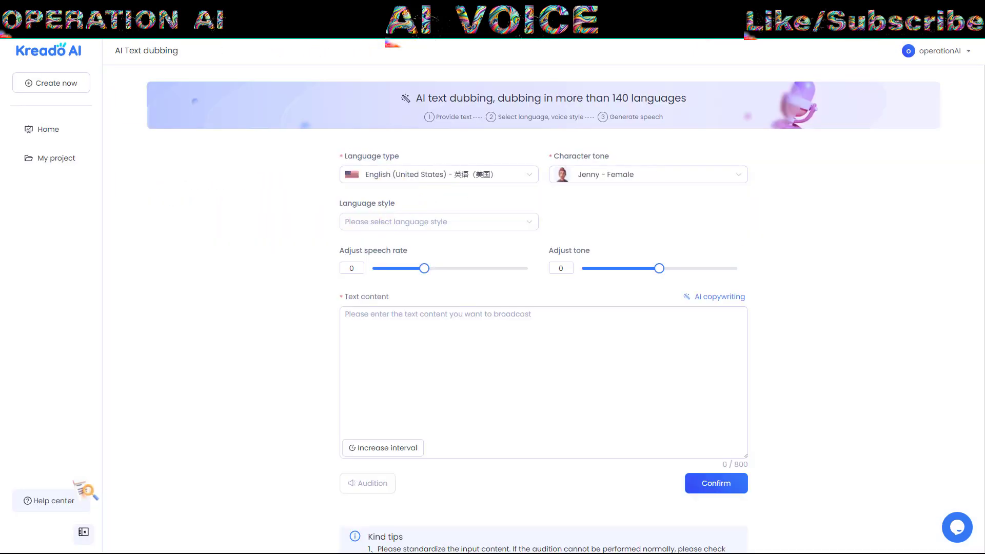
right_click(377, 328)
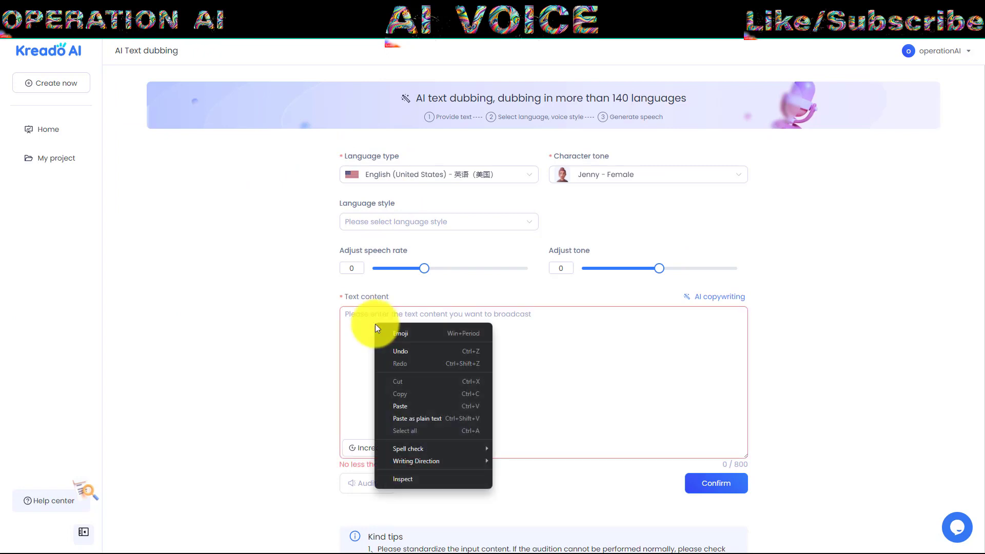
click(411, 406)
Set the character tone to Ana - Female for the welcome narration, then audition the voice and download the generated audio.
click(598, 177)
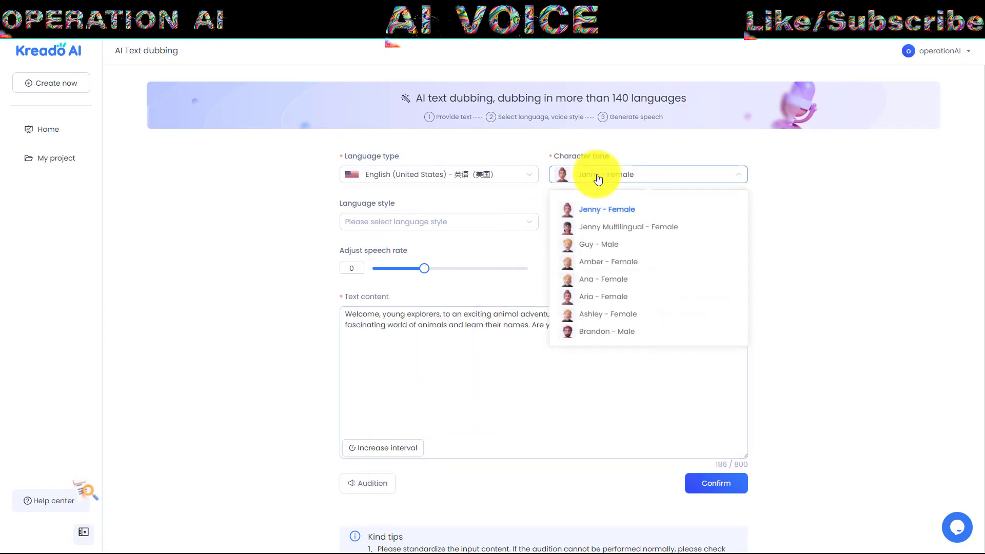
click(622, 281)
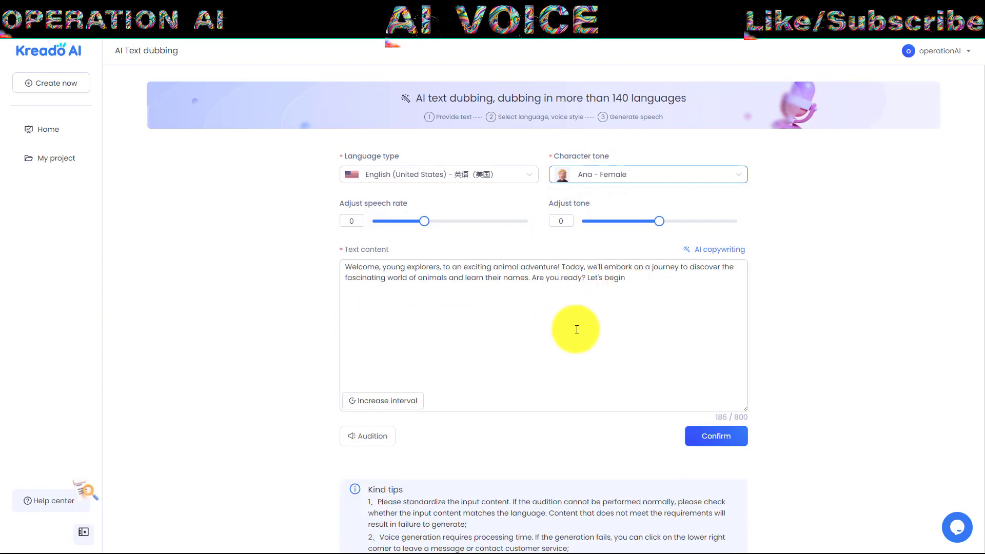
click(376, 439)
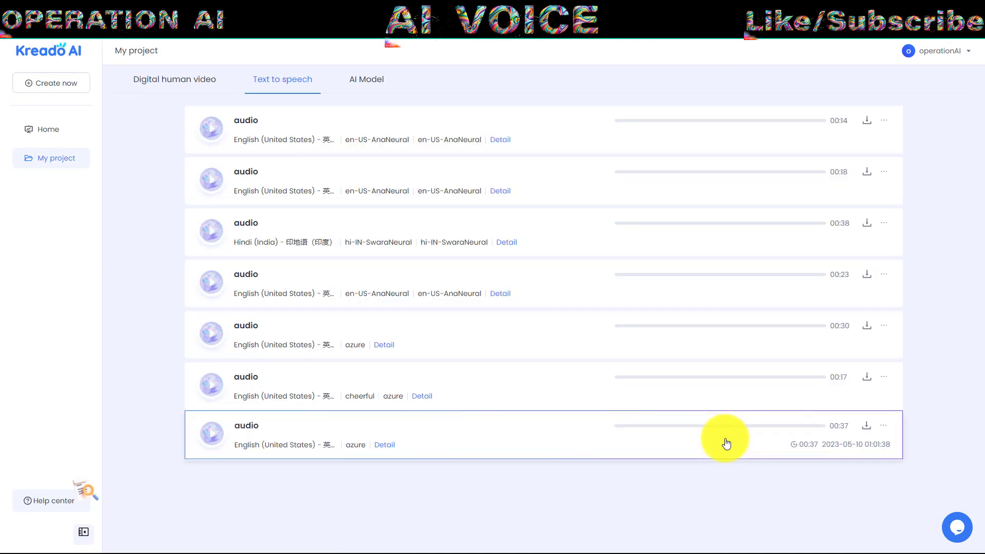
click(868, 120)
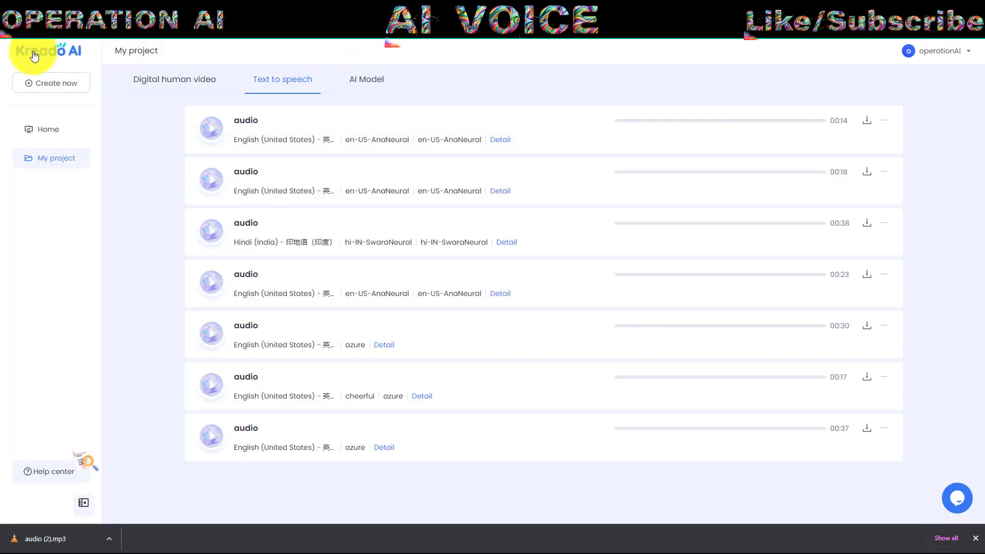
Start another AI Text dubbing and paste the "Our first stop is the lush and vibrant jungle" narration as the text content.
click(35, 51)
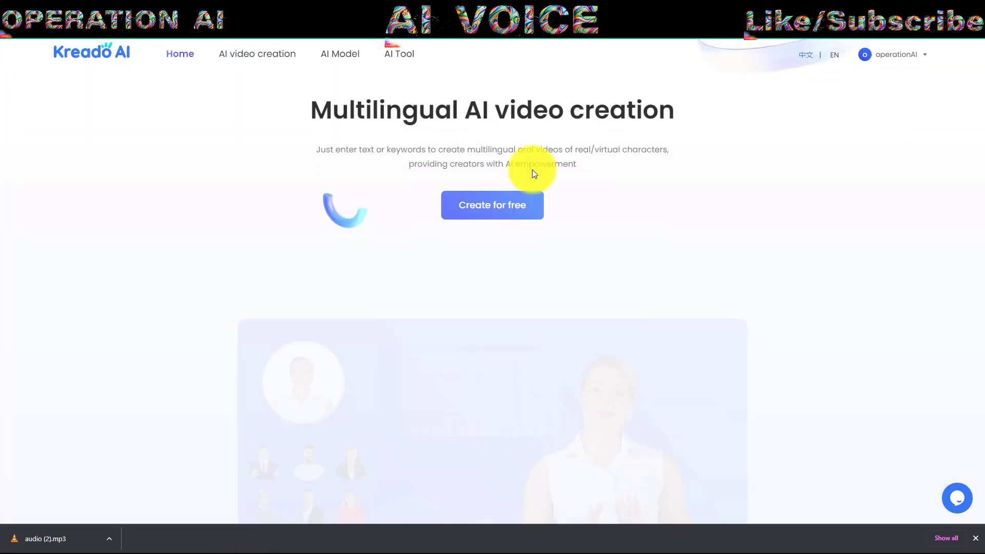
click(399, 55)
click(257, 95)
click(392, 187)
right_click(376, 334)
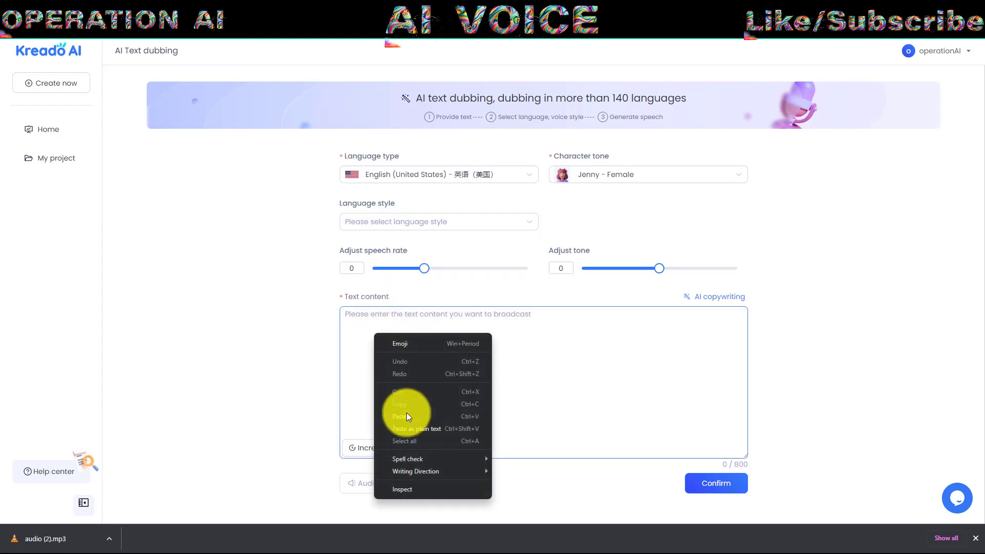
click(406, 417)
Give the jungle narration the Ana - Female character tone, audition it, and download its generated audio.
click(644, 175)
click(606, 282)
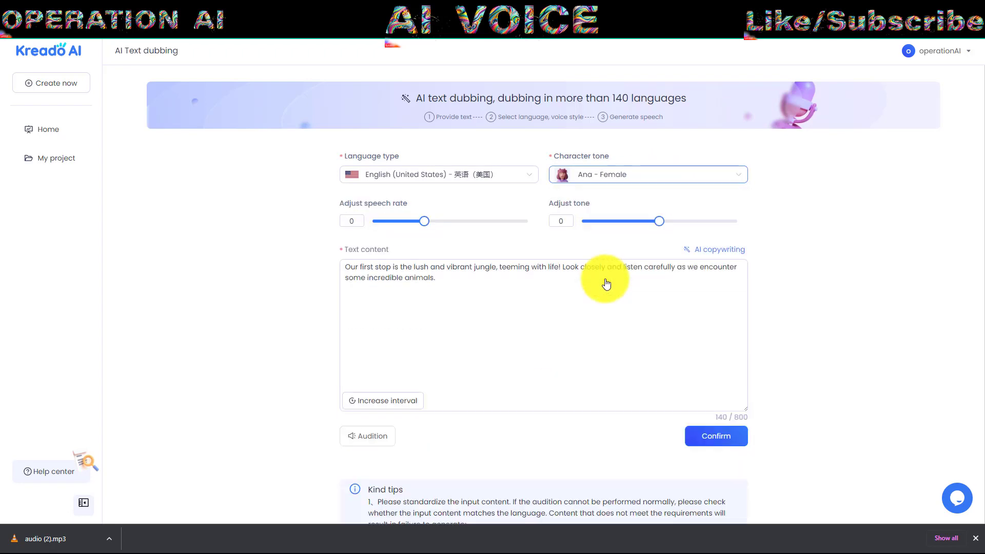
scroll(607, 284, down, 1)
click(378, 391)
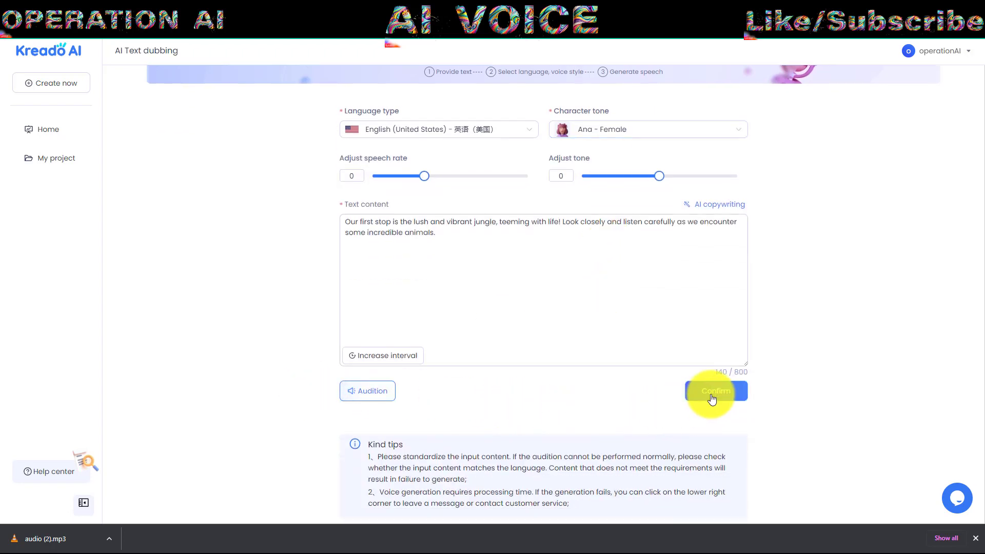
click(867, 121)
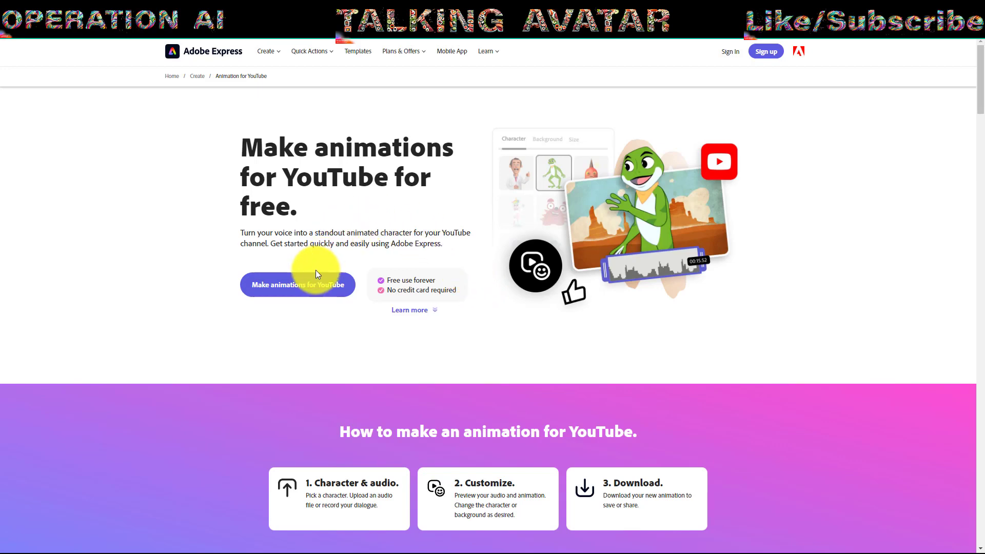
Switch to Adobe Express, open the YouTube animation maker, and sign in with a Google account.
click(275, 291)
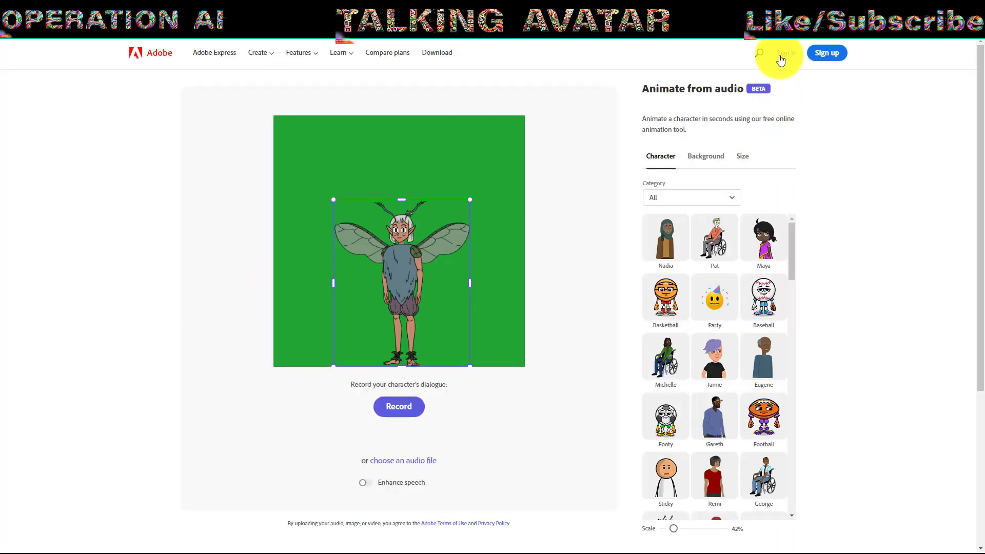
click(785, 57)
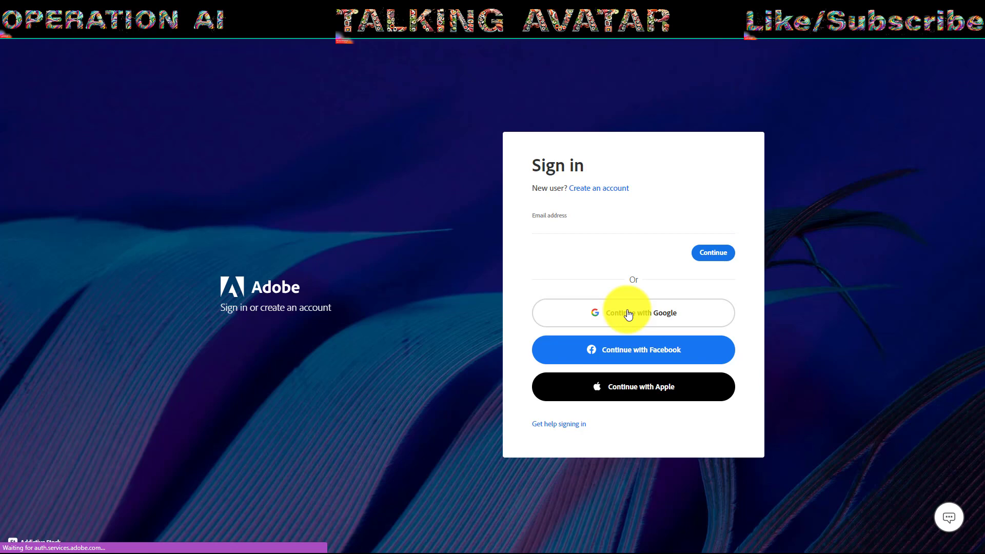
click(629, 314)
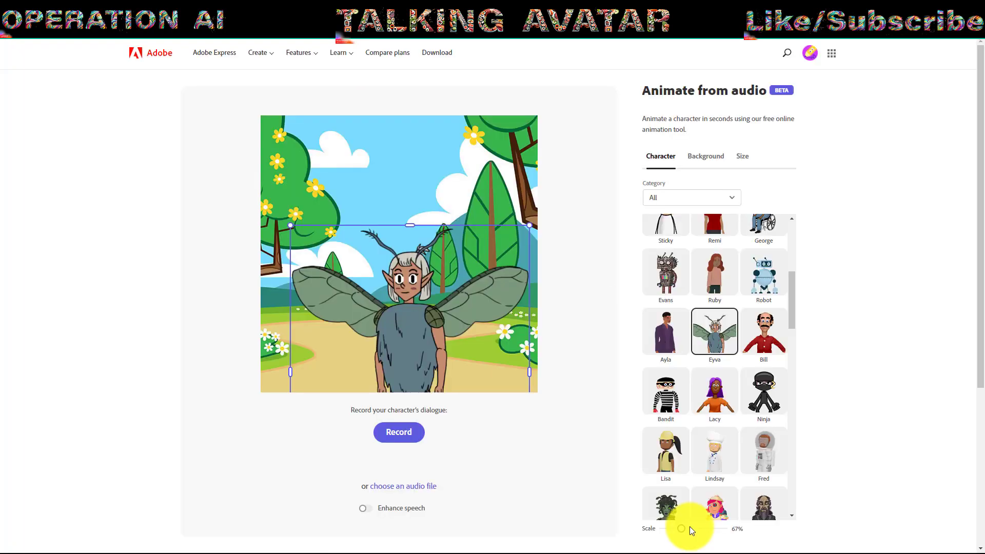
Scale down the Eyva character and position it so the full body stands on the sandy path.
drag(680, 528, 672, 528)
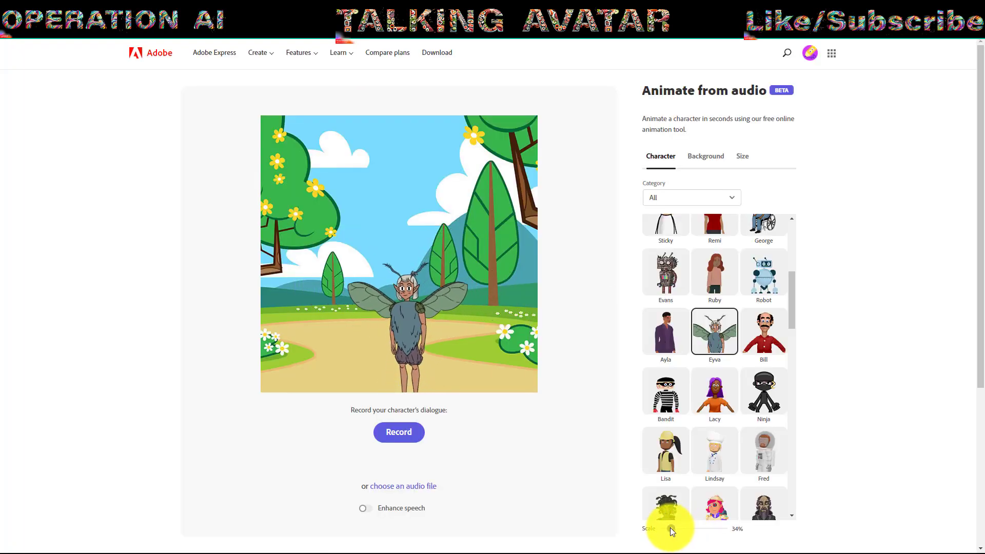
drag(399, 331, 393, 296)
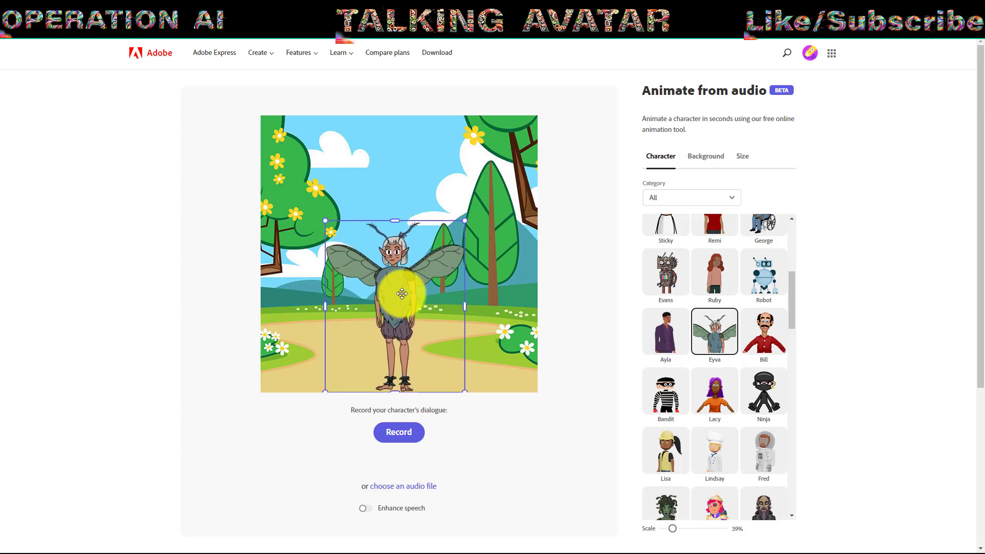
drag(464, 219, 458, 230)
Replace the scene background with the solid Green colour and nudge the Eyva character slightly up and right.
click(711, 158)
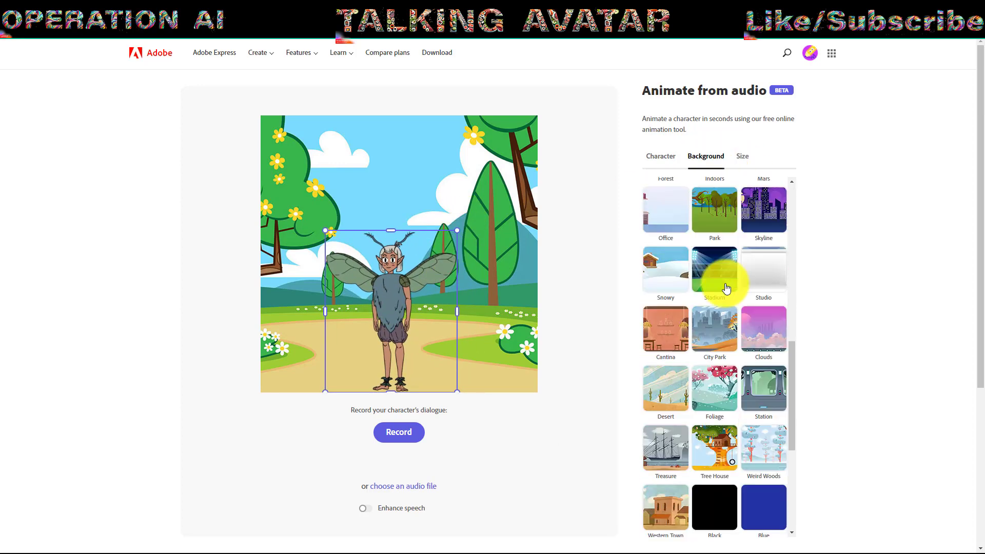
scroll(728, 275, down, 5)
click(667, 359)
drag(404, 306, 407, 303)
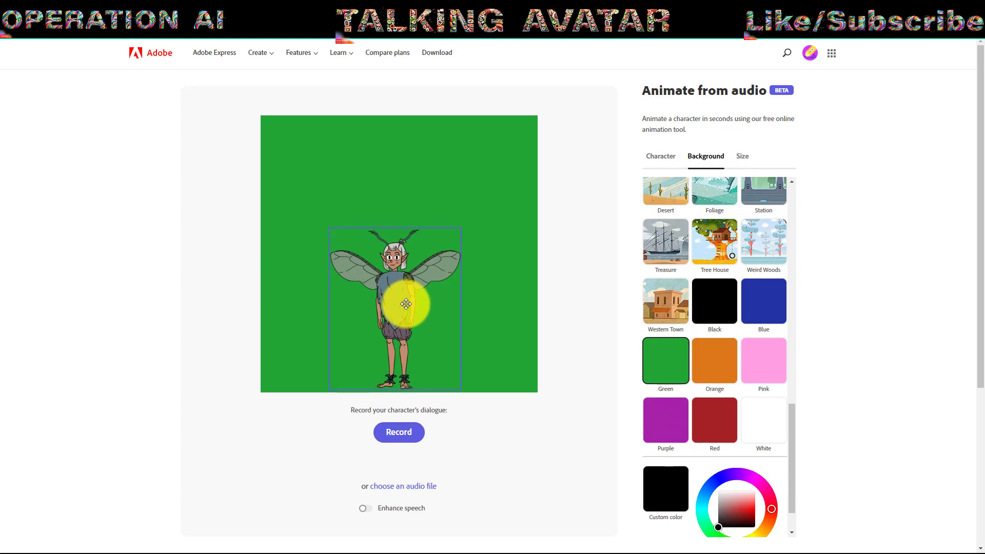
Set the animation's output size to the YouTube landscape format, 16:9 at 1920 x 1080.
click(744, 156)
click(749, 184)
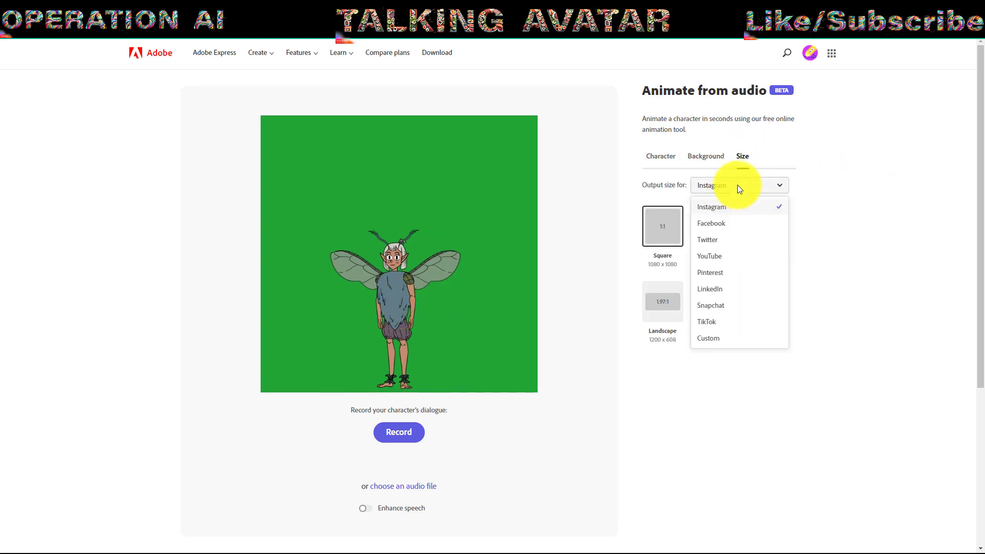
click(715, 256)
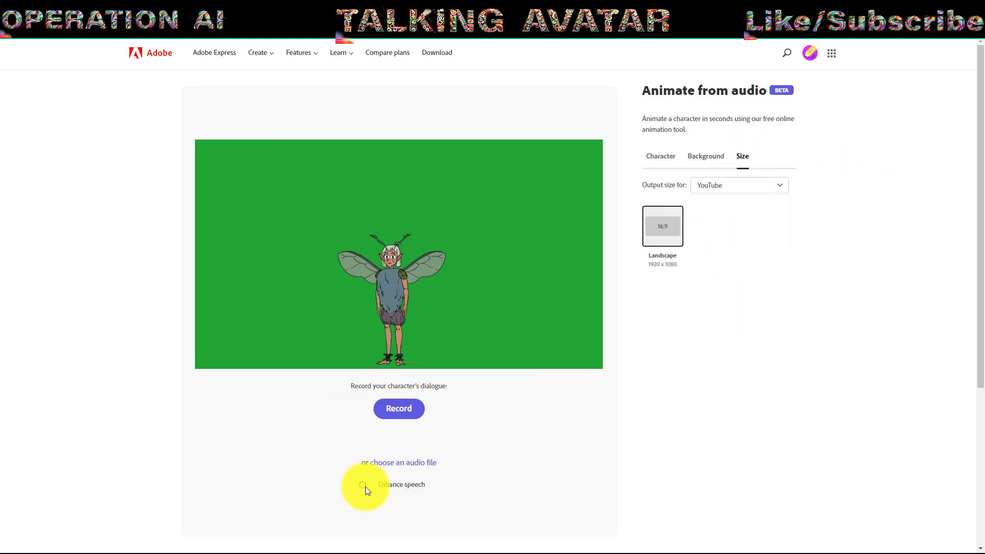
Enable speech enhancement and load the audio file "audio (2)" from Downloads as the character's dialogue.
click(365, 486)
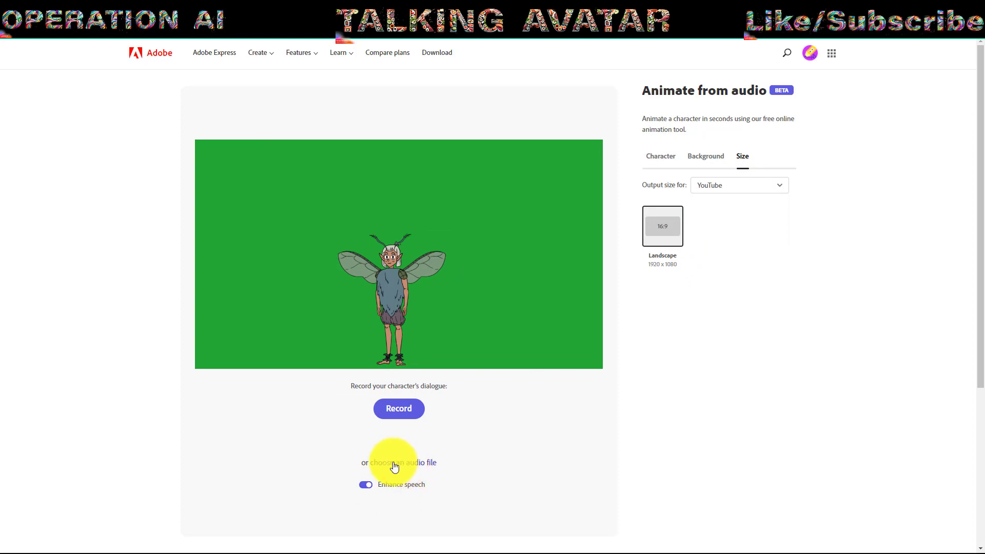
click(407, 464)
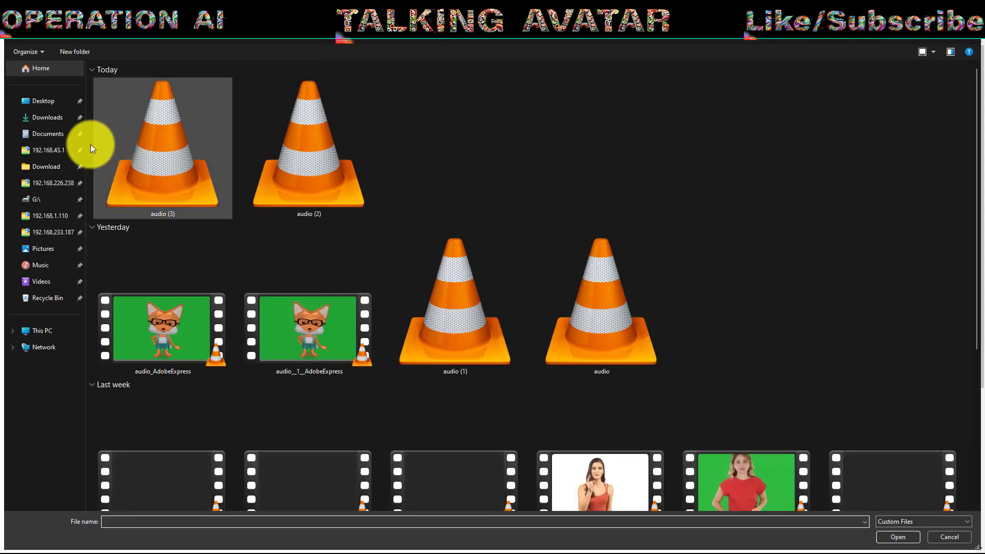
click(58, 119)
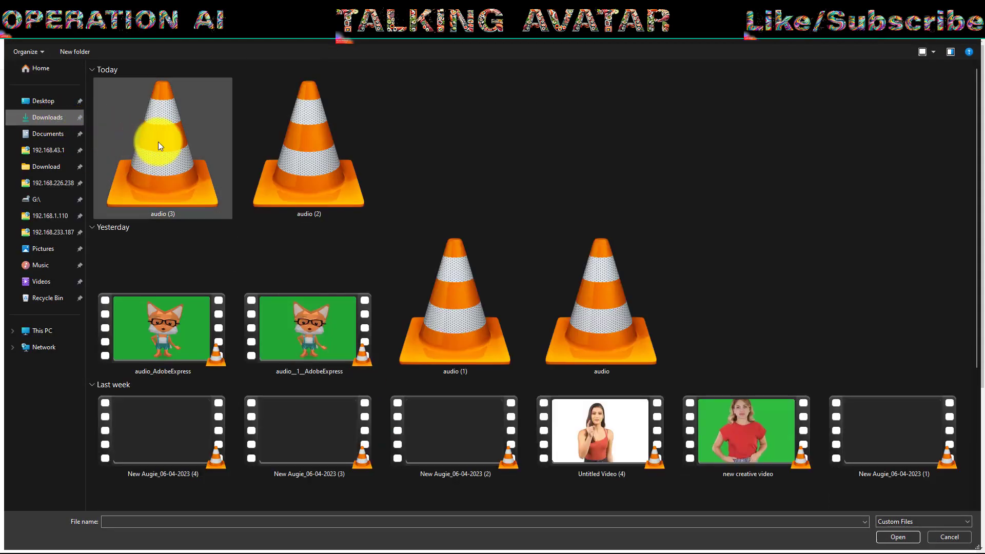
double_click(304, 164)
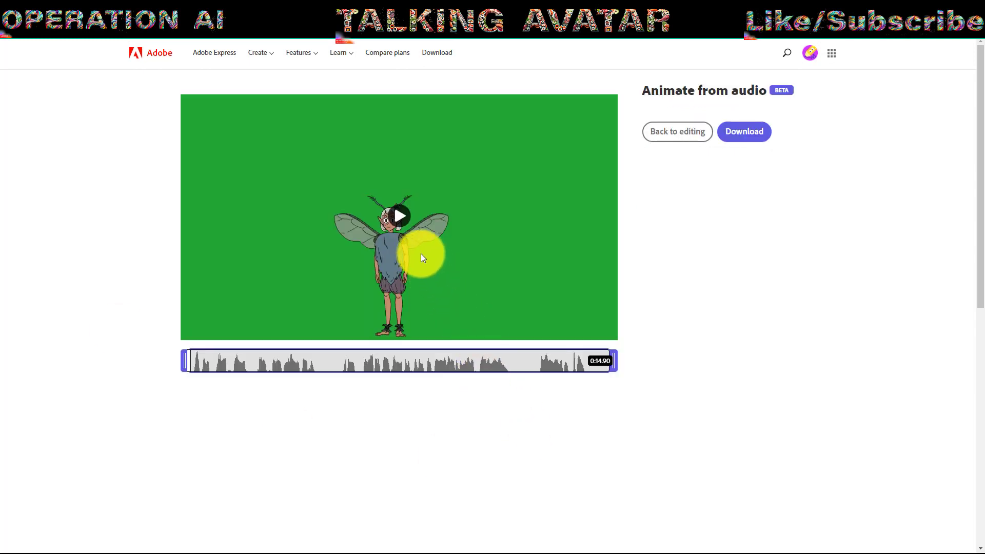
Play the generated animation preview, pause it, and download the video, dismissing the download notice.
click(398, 219)
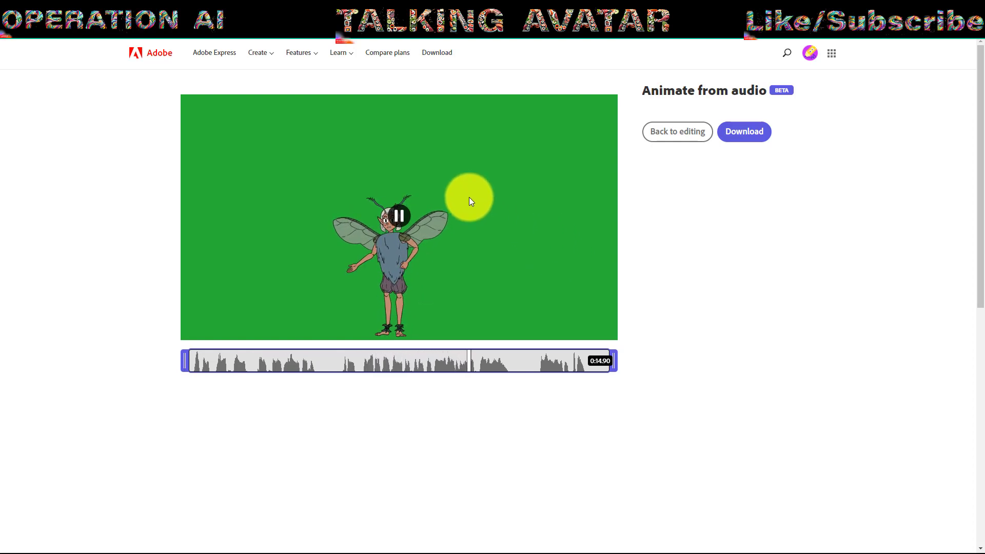
click(398, 214)
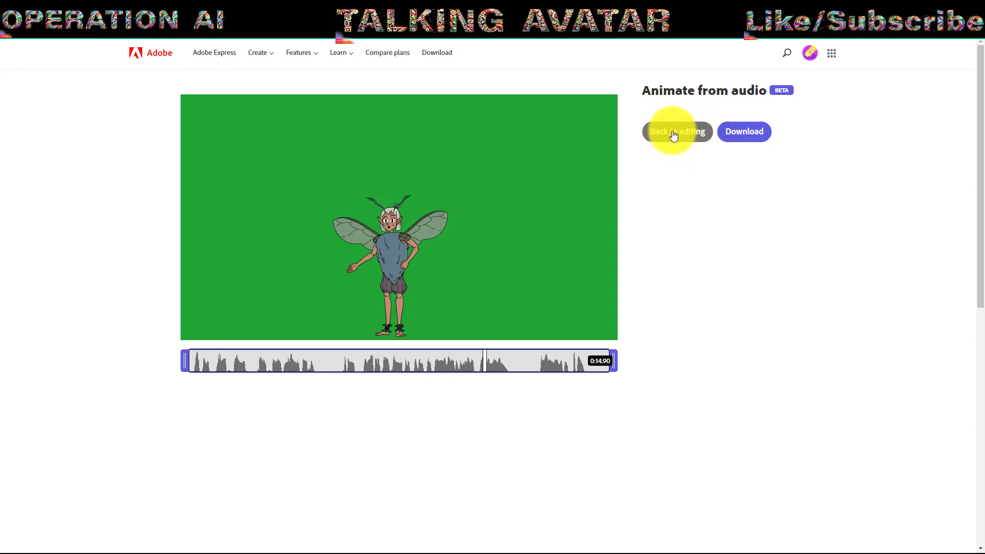
click(751, 132)
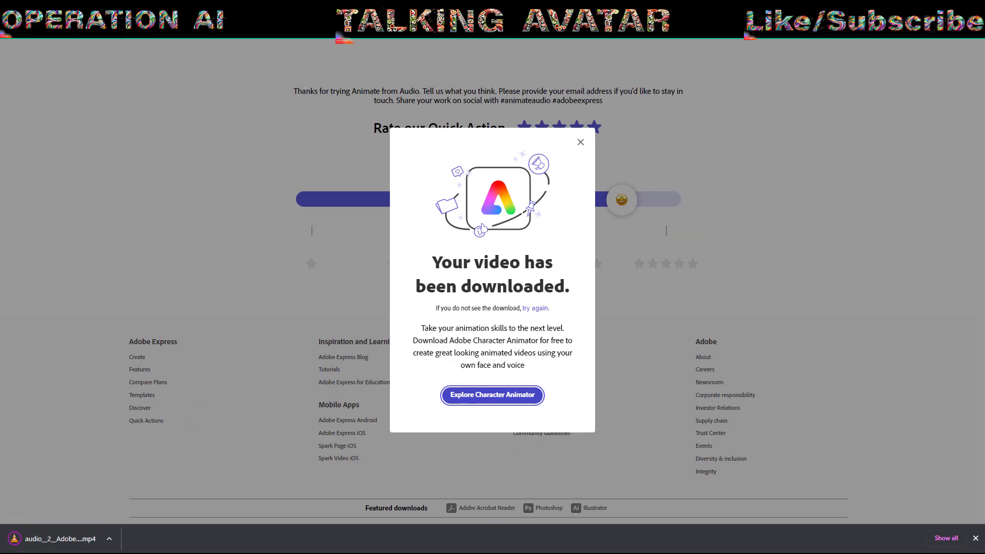
click(375, 235)
Return to editing the animation and replace the character's dialogue with the audio file "audio (3)".
scroll(567, 231, up, 5)
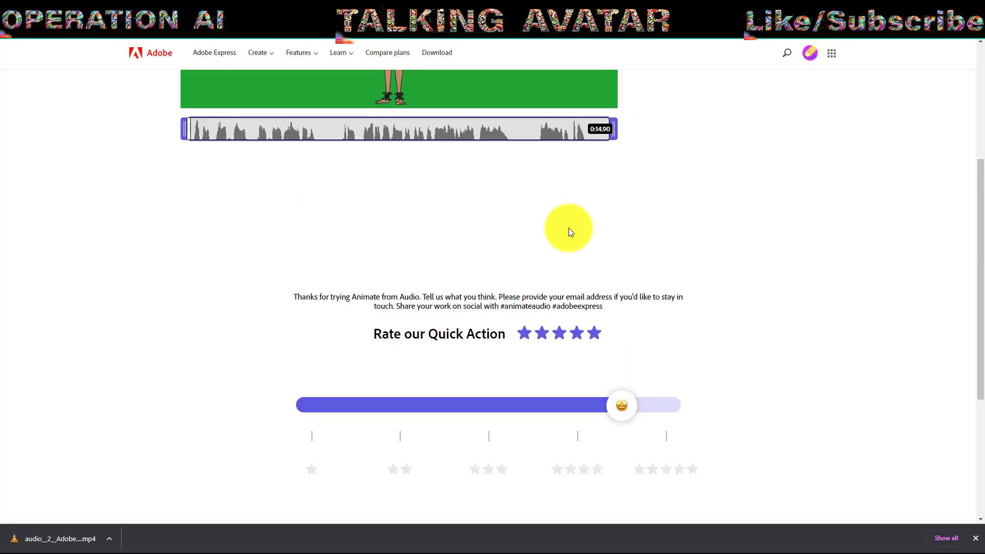
click(667, 133)
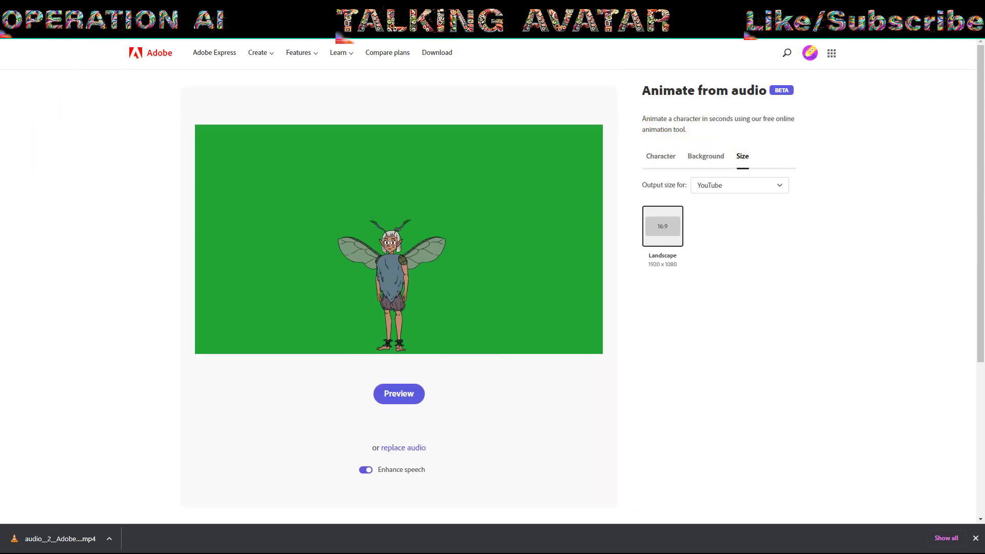
click(405, 449)
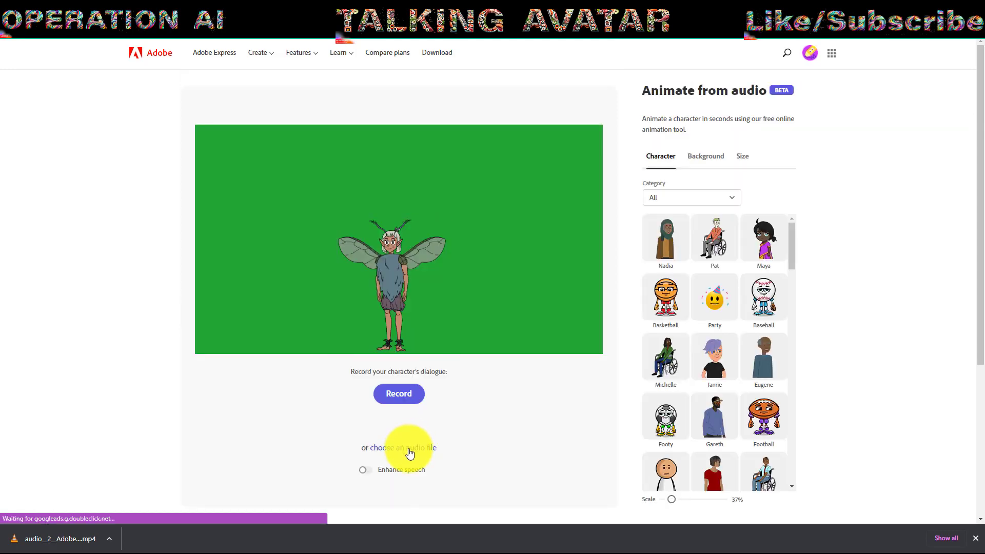
click(410, 449)
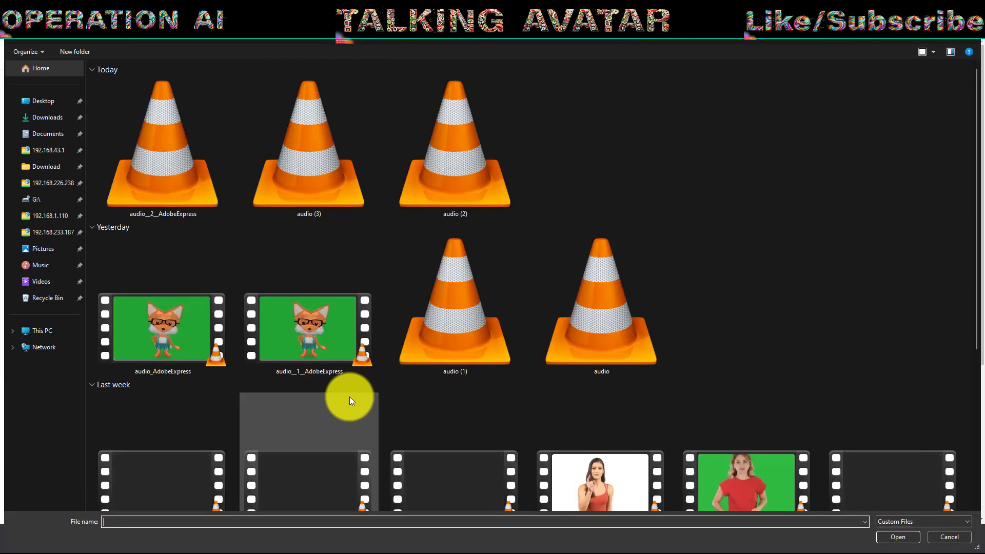
double_click(303, 156)
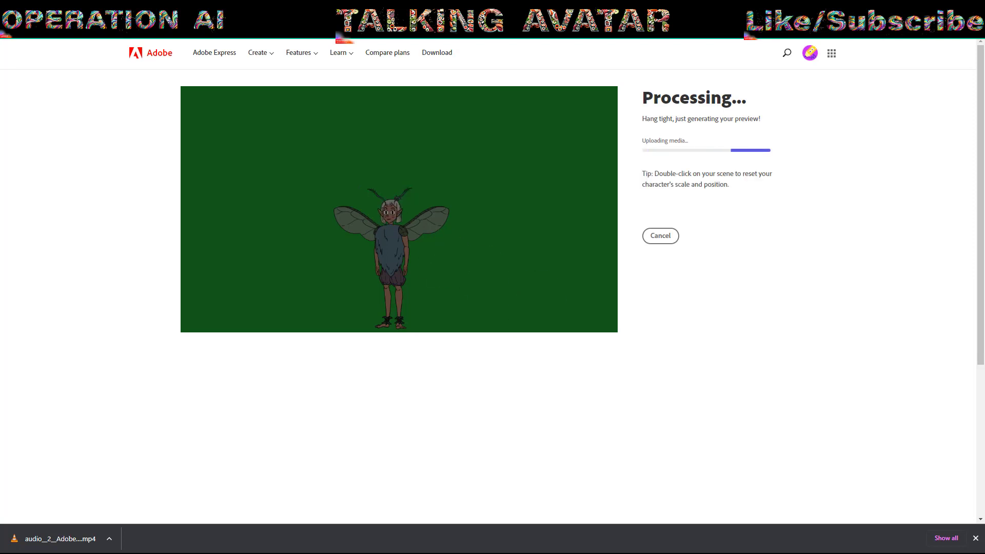
Preview the second talking animation made from "audio (3)" and download it as a video.
click(977, 538)
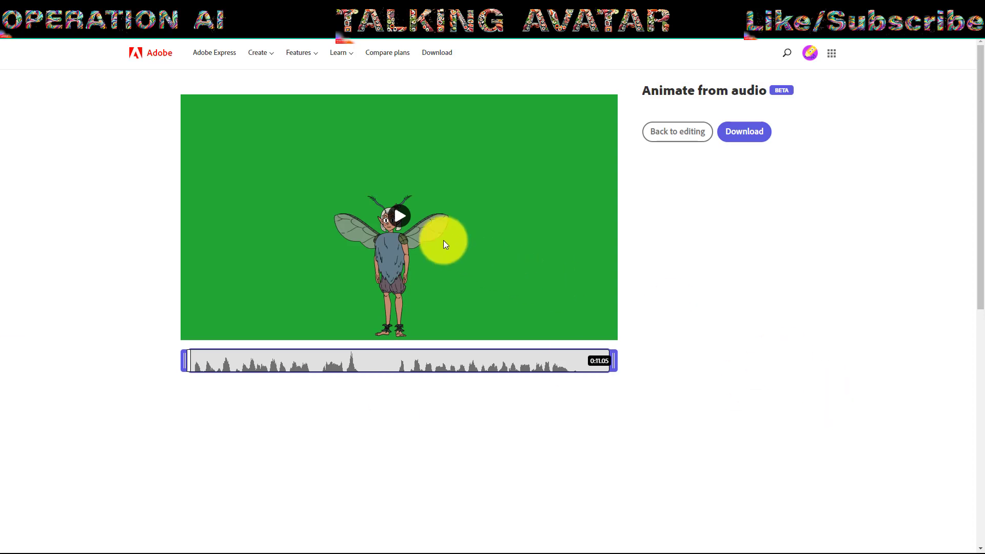
click(407, 219)
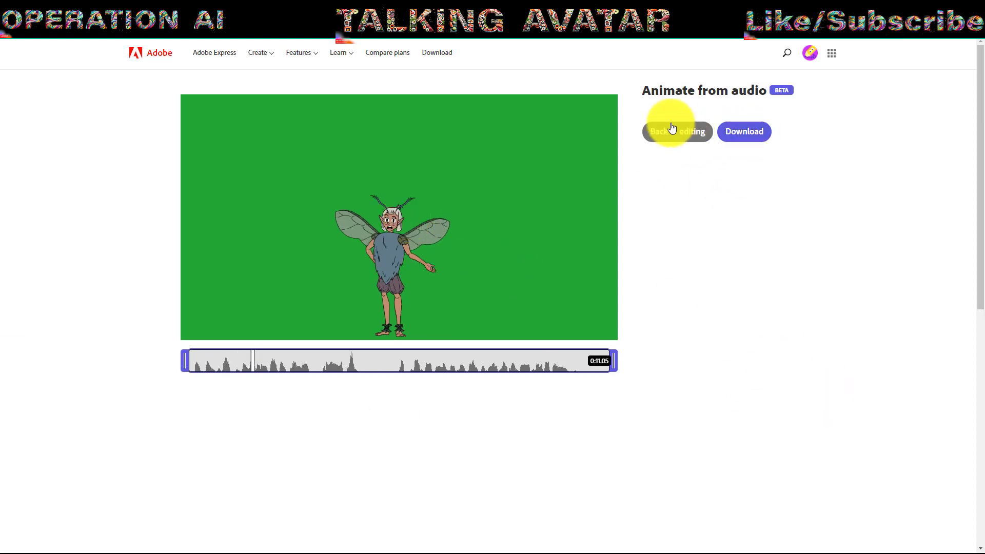
click(747, 132)
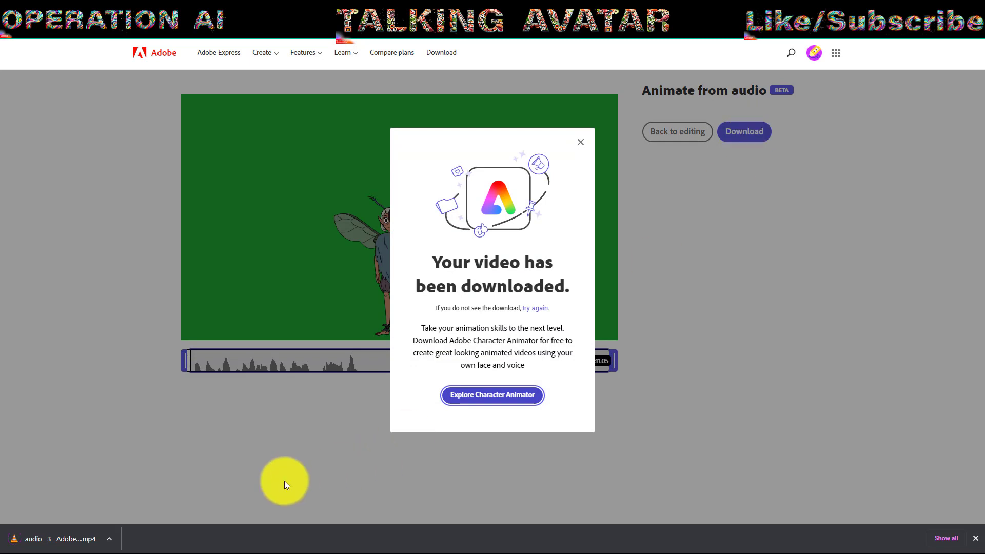
Open the downloaded audio__3__AdobeExpress.mp4 in VLC media player and watch it briefly in full screen.
click(63, 539)
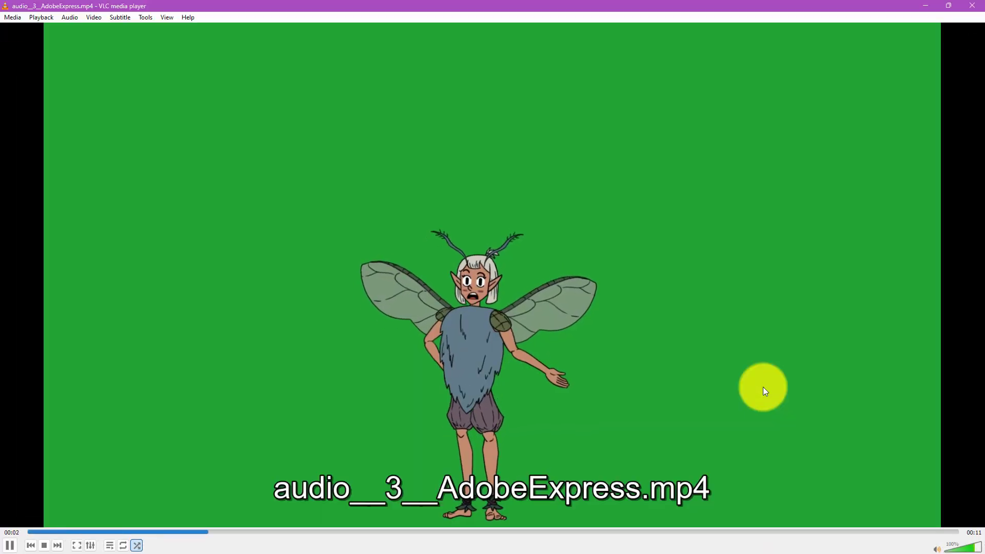
double_click(763, 390)
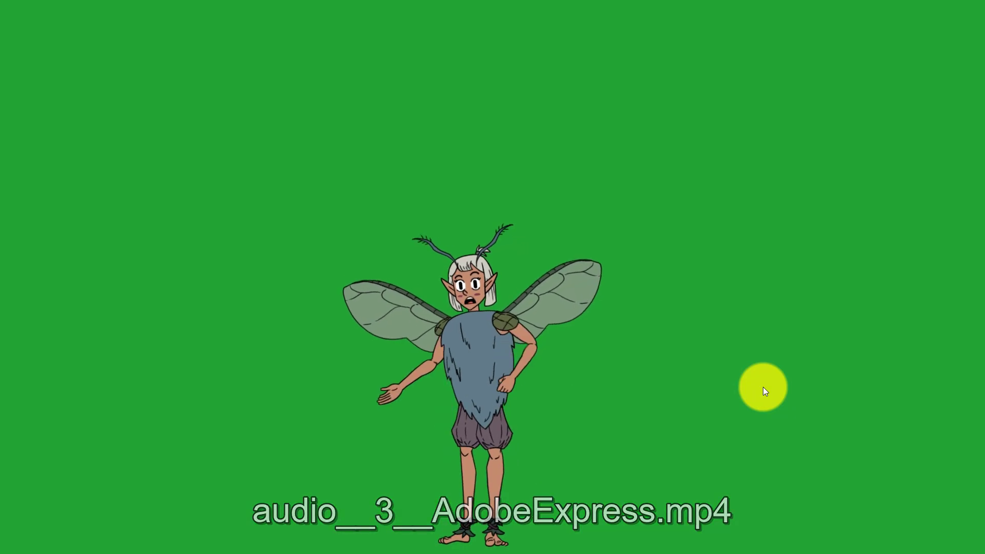
double_click(763, 387)
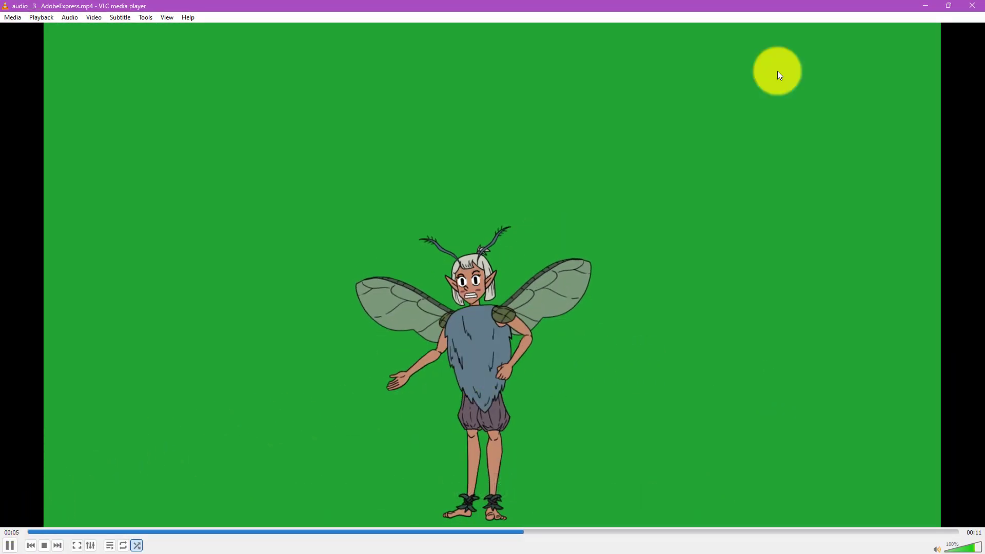
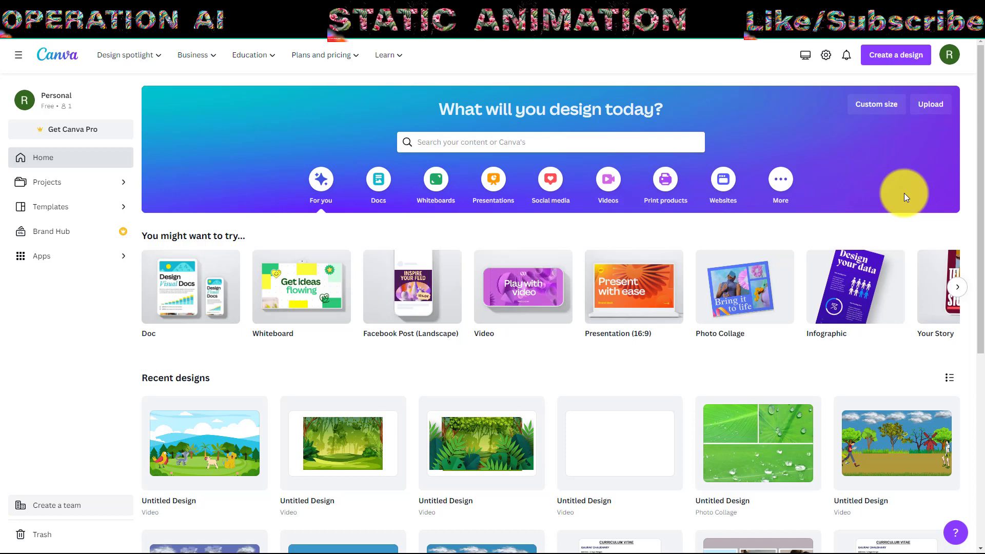
Switch to Canva and create a blank YouTube Video design of 1920 × 1080 px.
click(608, 183)
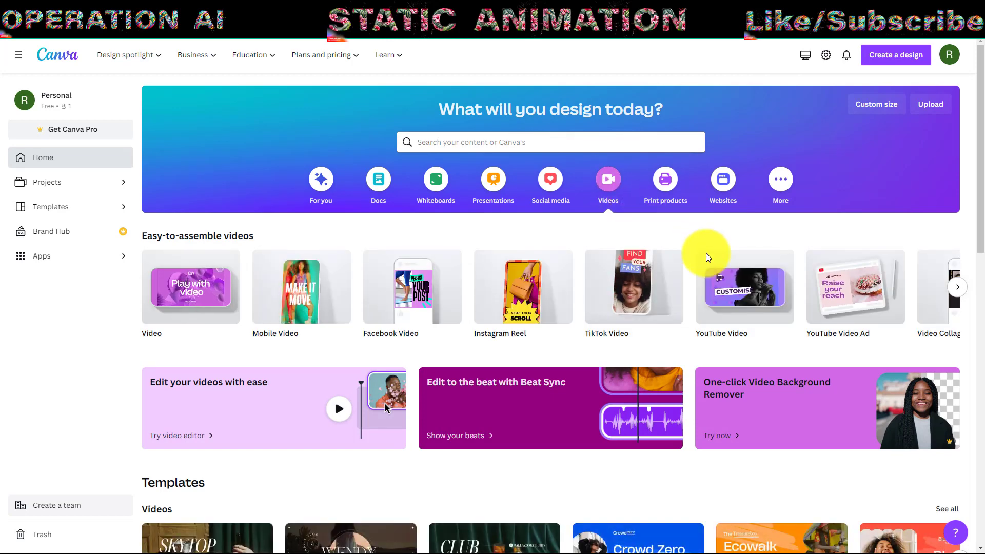
mouse_move(739, 284)
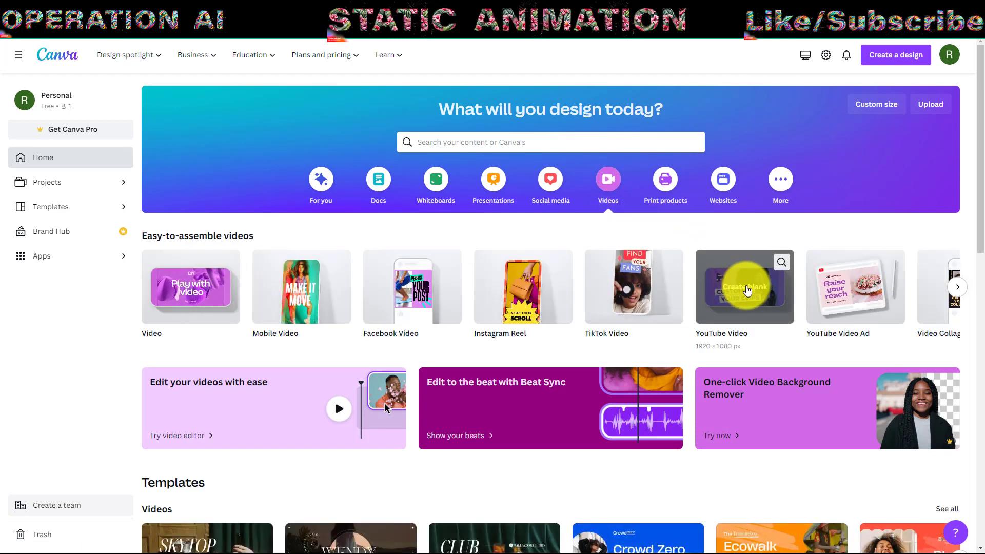
click(746, 288)
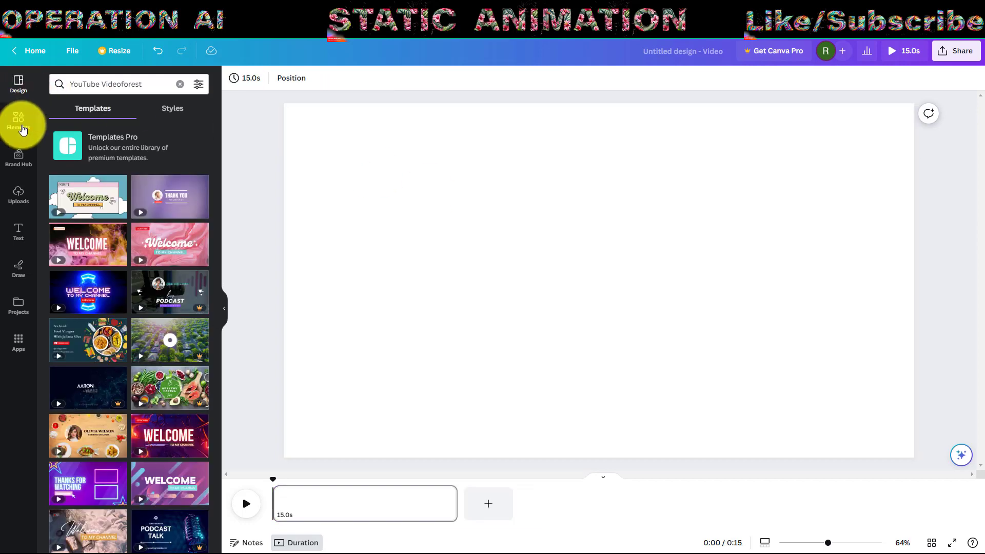
Search the design elements for "forest" and limit the results to graphics.
click(19, 121)
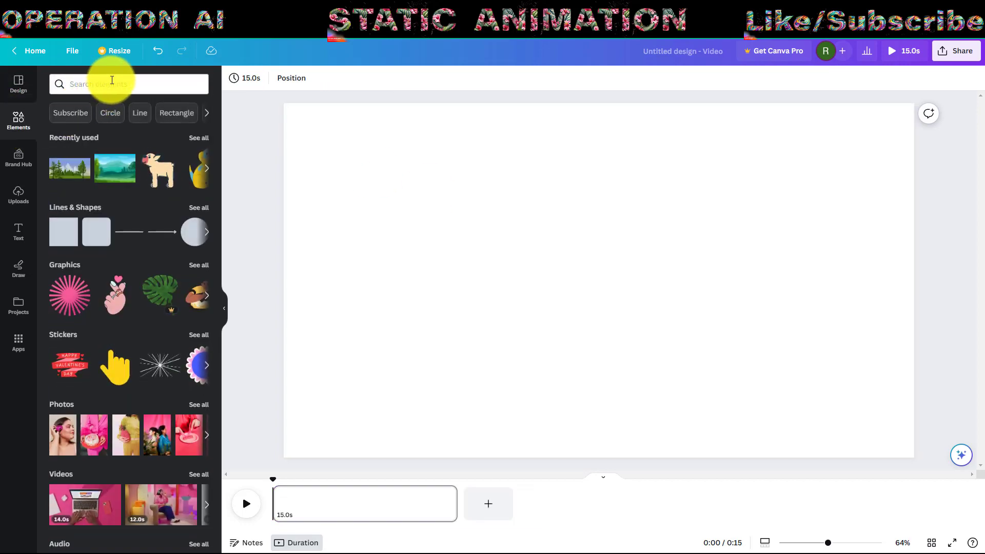
click(113, 82)
text(forest)
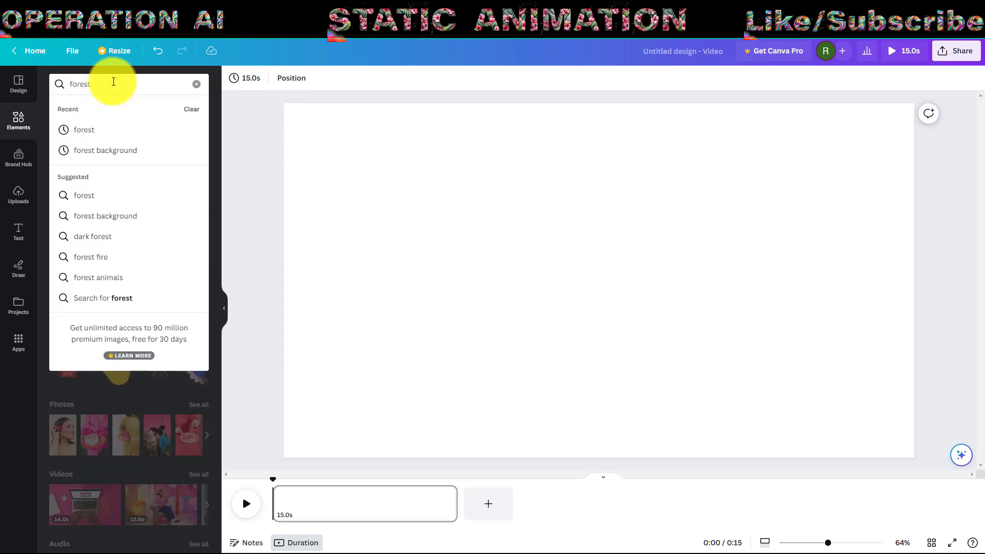
key(Return)
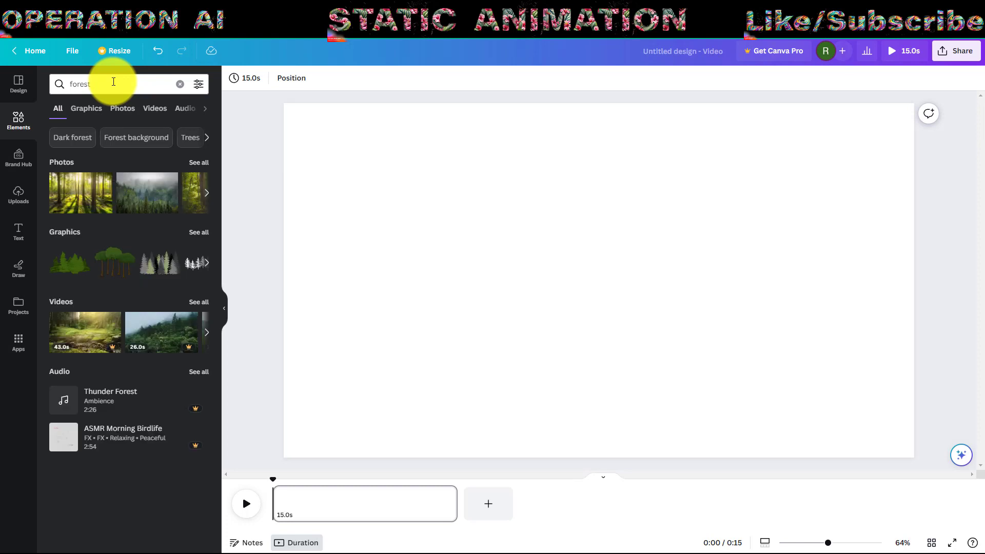
click(94, 114)
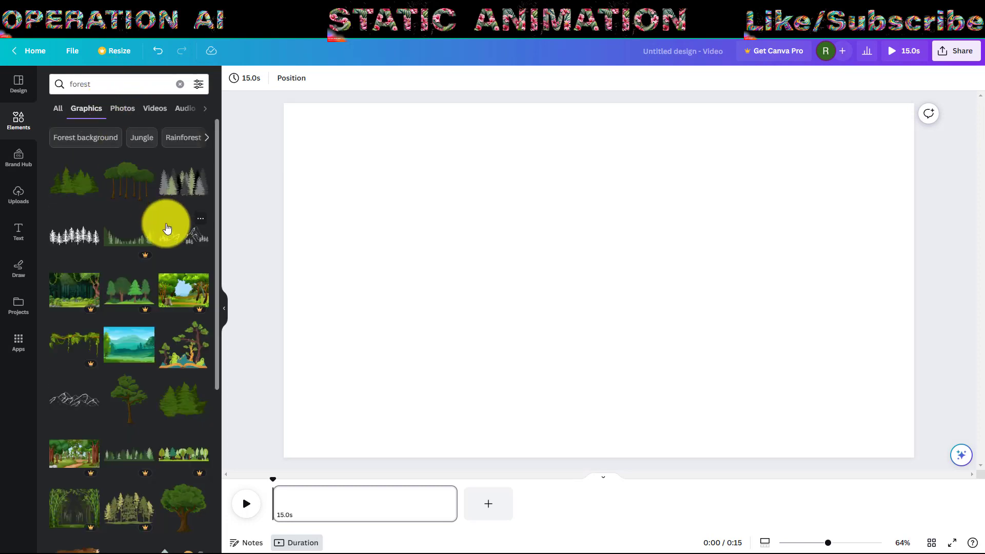
Add the green tree-and-hills landscape from the magic recommendations and set it as the page background.
click(160, 220)
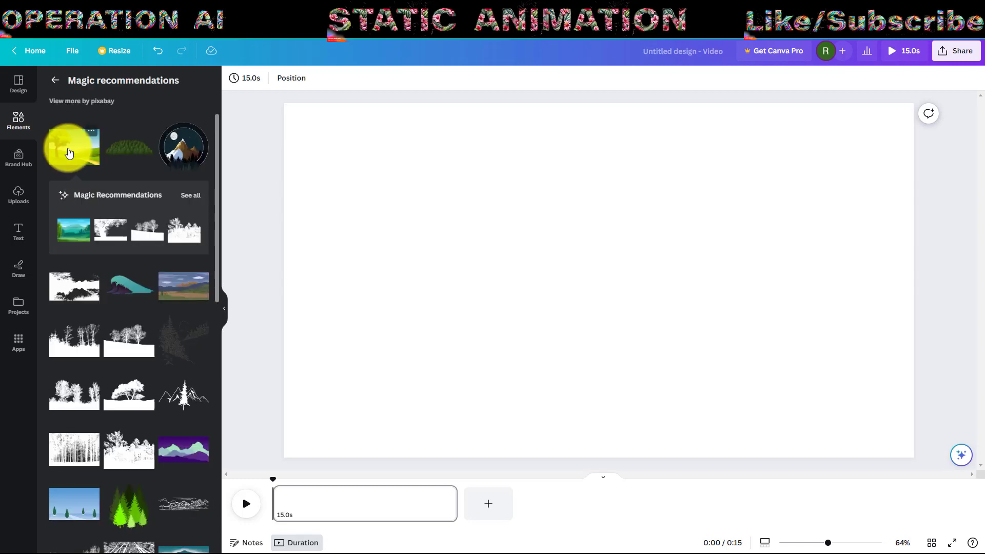
click(76, 149)
right_click(563, 209)
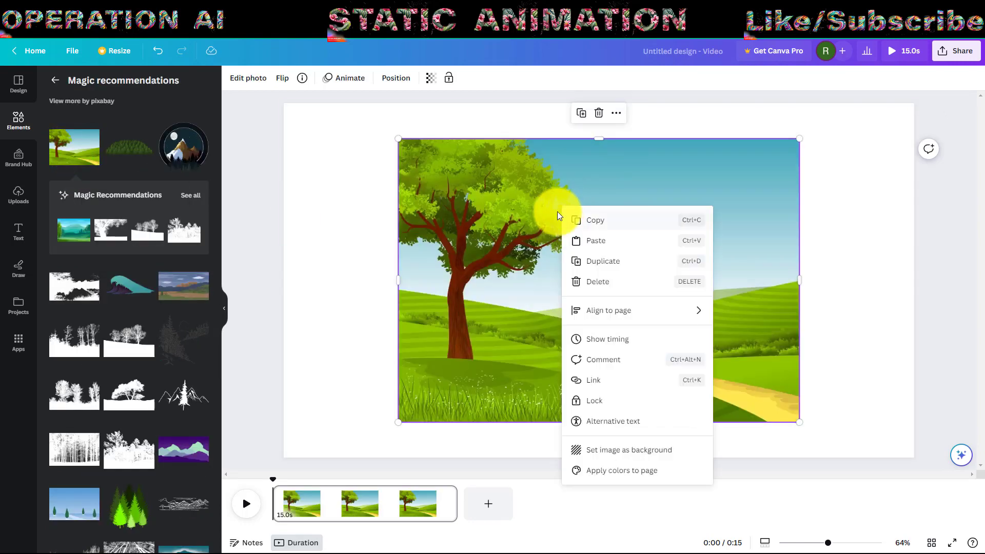
click(653, 450)
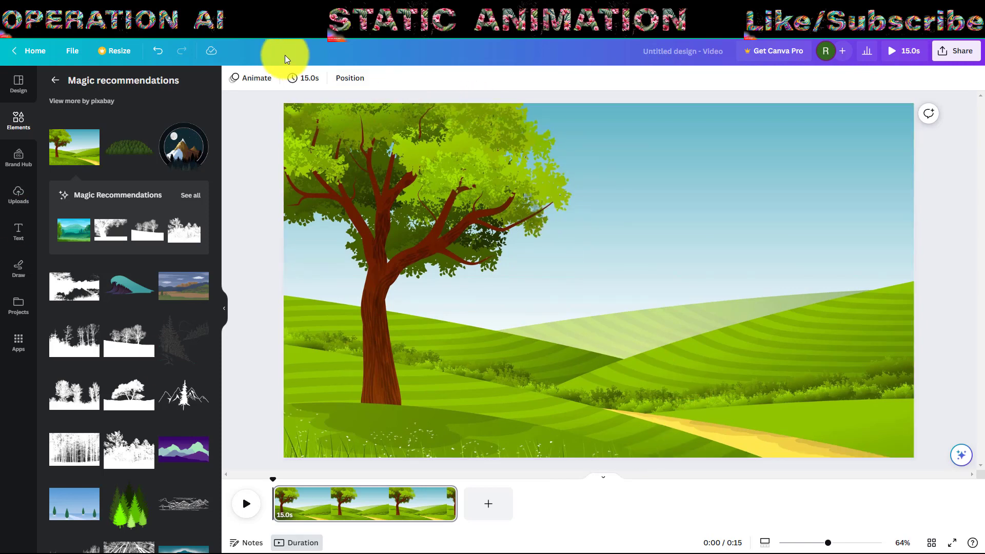
Search the elements for "animated animals", add the yellow bird with red wings, shrink it, and place it on the grass by the tree trunk.
click(55, 80)
click(109, 84)
text(animated animals)
key(Return)
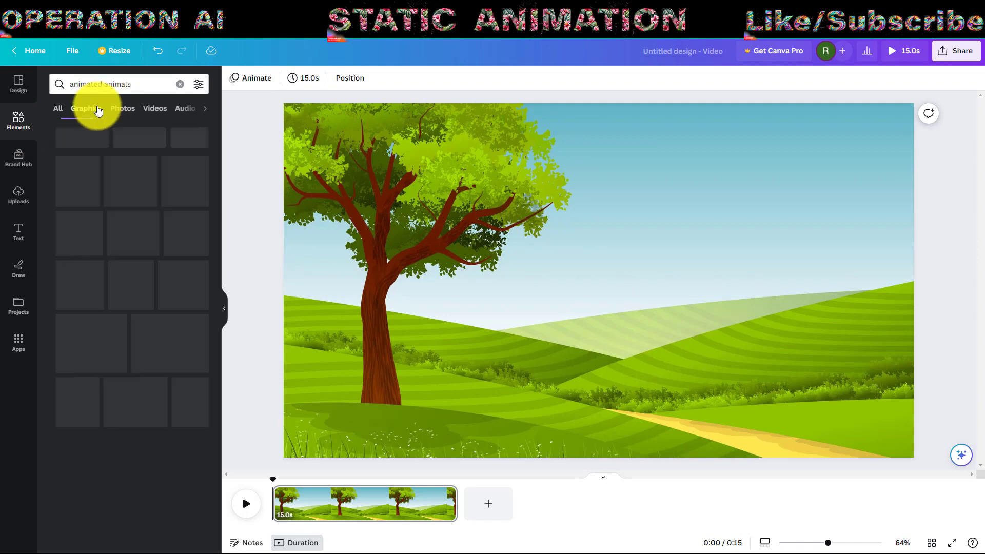
click(77, 241)
drag(738, 138, 583, 296)
drag(522, 359, 358, 378)
Search the elements for "animated tree", add the tall coconut palm, shrink it, and place it on the hills right of the page centre.
click(180, 83)
text(animated tree)
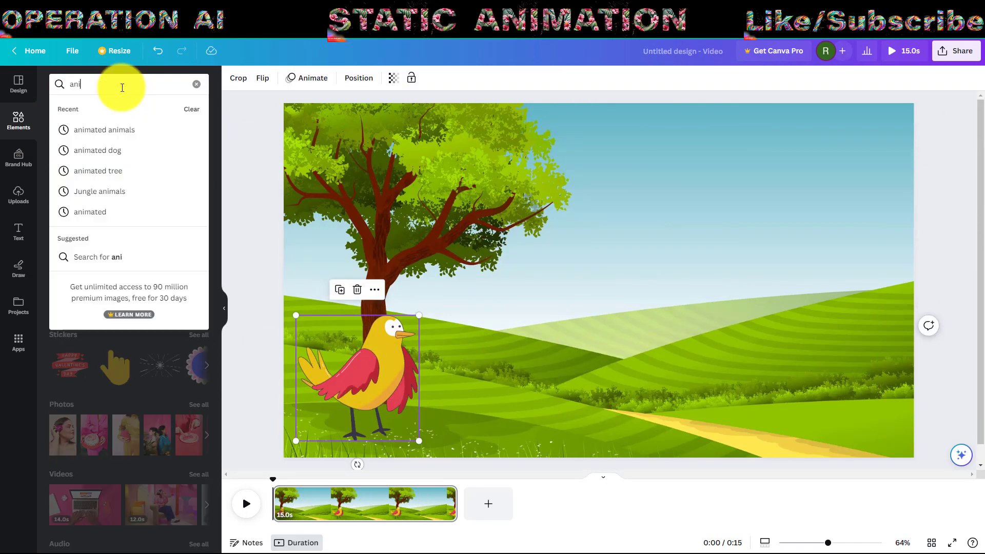
click(130, 128)
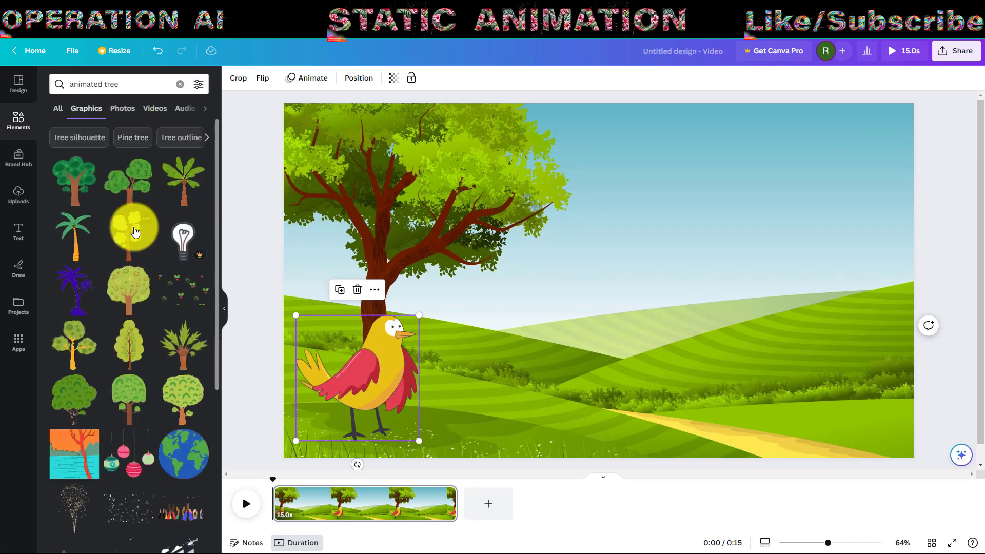
click(132, 227)
drag(708, 145, 733, 261)
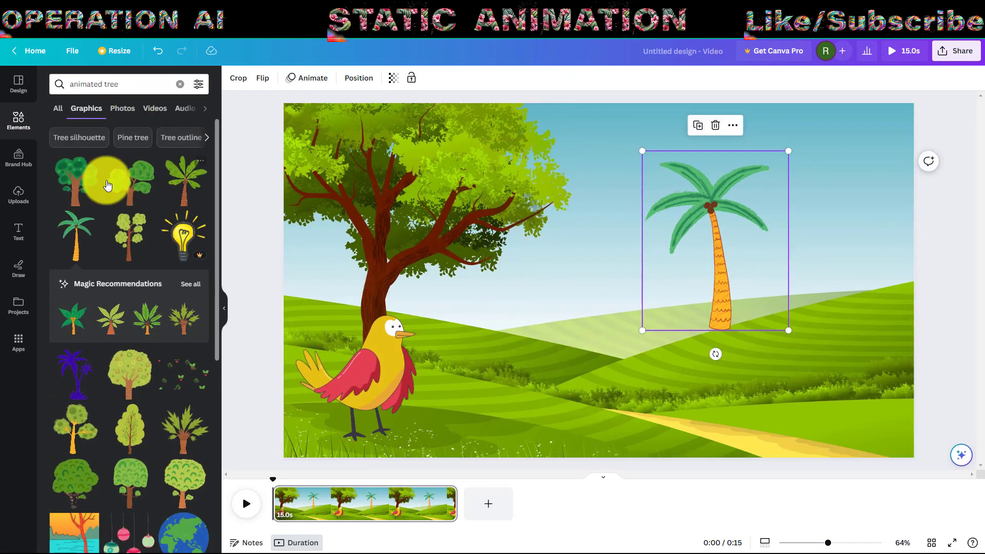
Add the round-topped green tree beside the large tree and the broad-leaved palm on the far-right hill, both reduced in size.
click(107, 185)
drag(743, 143, 589, 282)
click(185, 179)
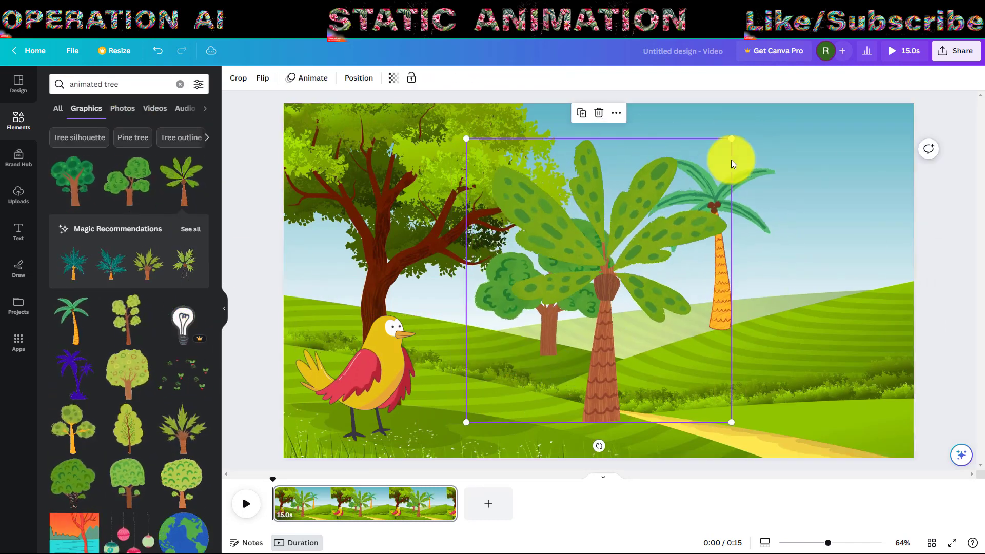
drag(732, 161, 607, 295)
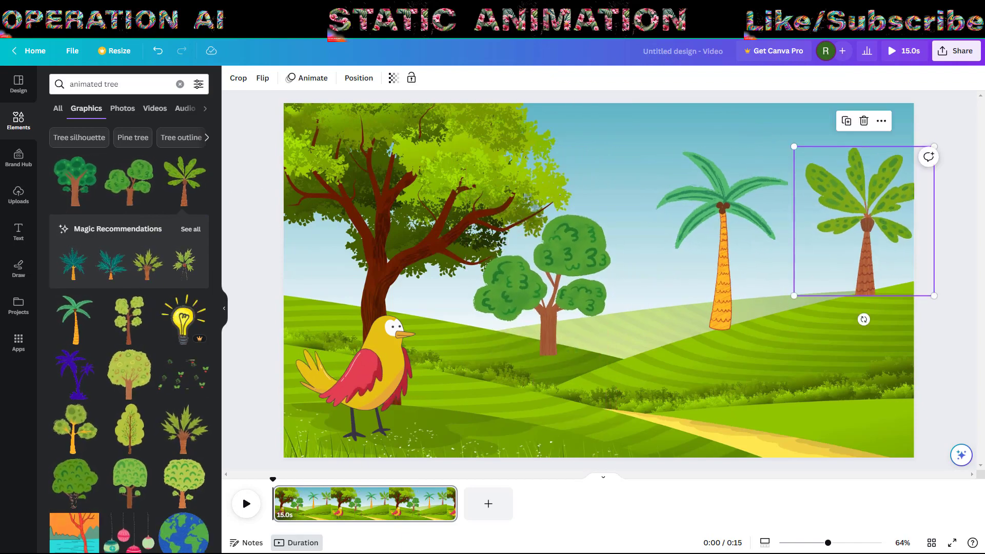
Search the elements for "windmill", add the orange windmill with blue blades, shrink it, and place it left of the coconut palm.
triple_click(135, 86)
text(windmill)
key(Return)
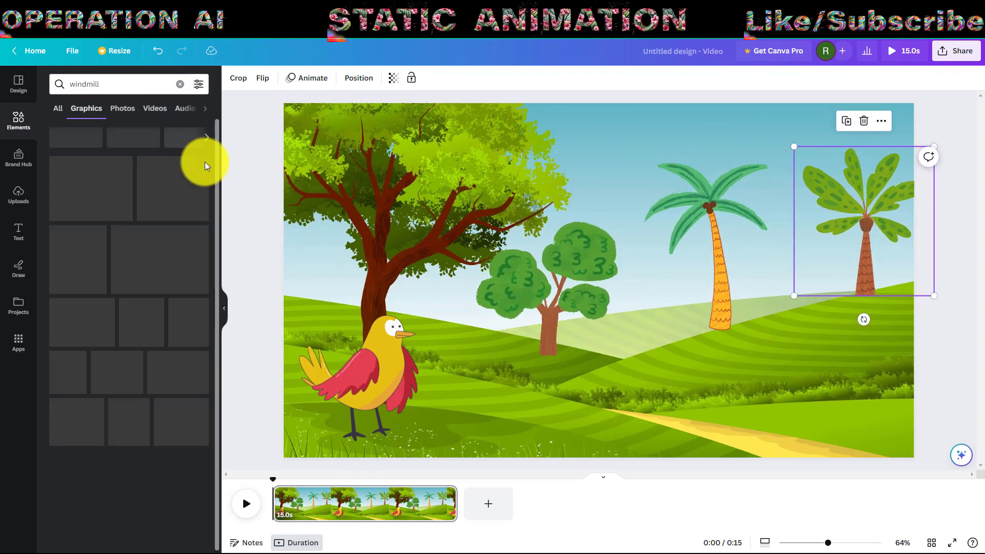
click(195, 259)
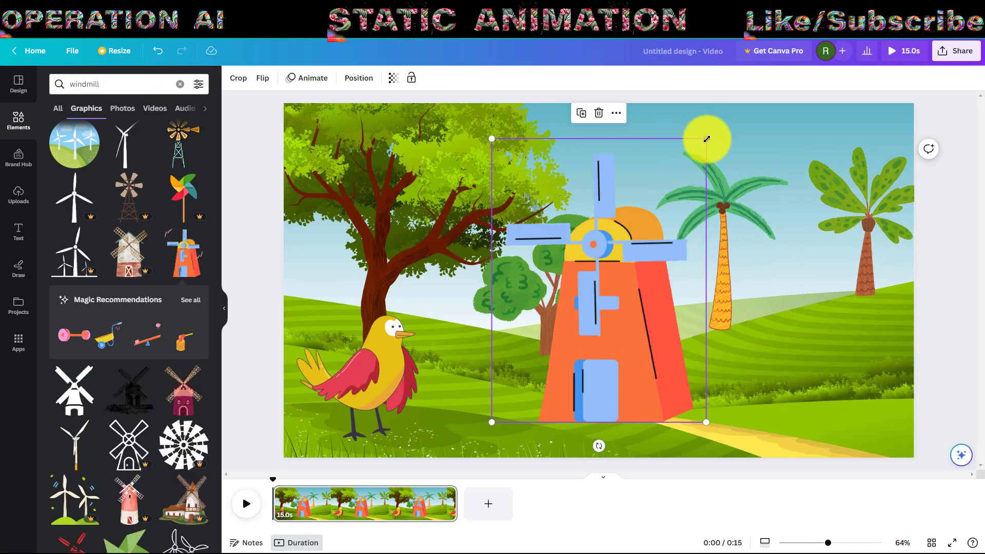
drag(704, 136, 577, 283)
drag(552, 359, 813, 257)
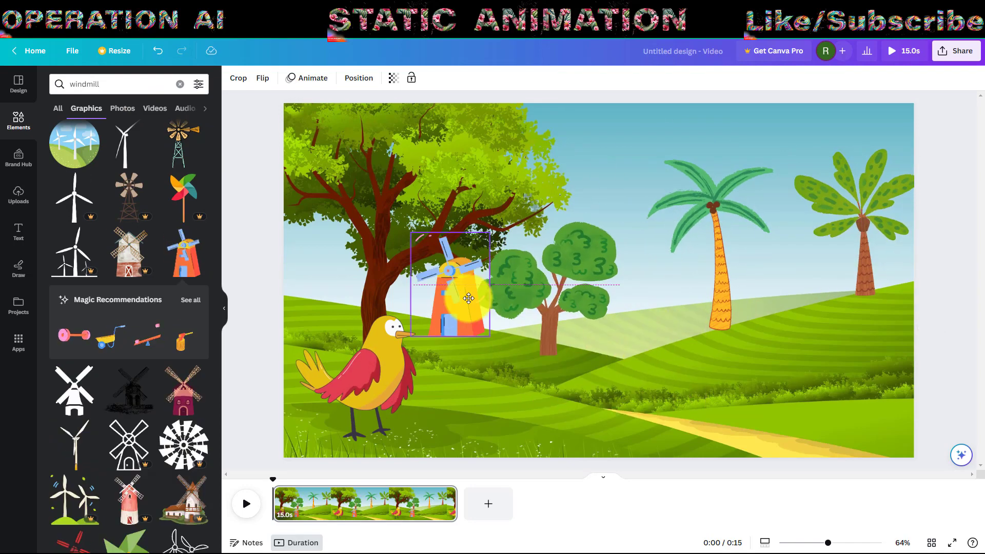
click(767, 391)
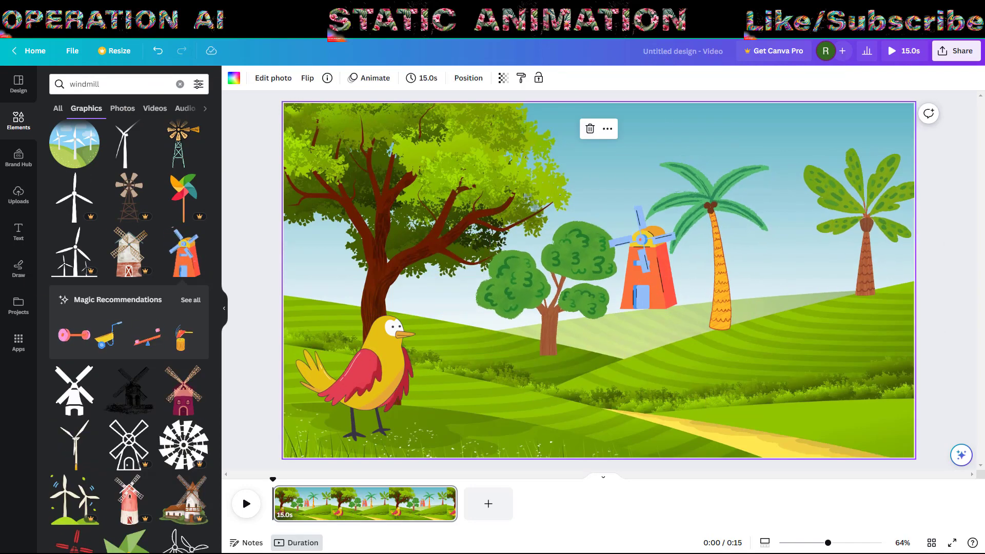
Search the graphics for "dog animation" and place the lying grey wolf, reduced in size, in the scene's lower-right corner.
click(179, 84)
click(112, 90)
text(dog animation)
key(Return)
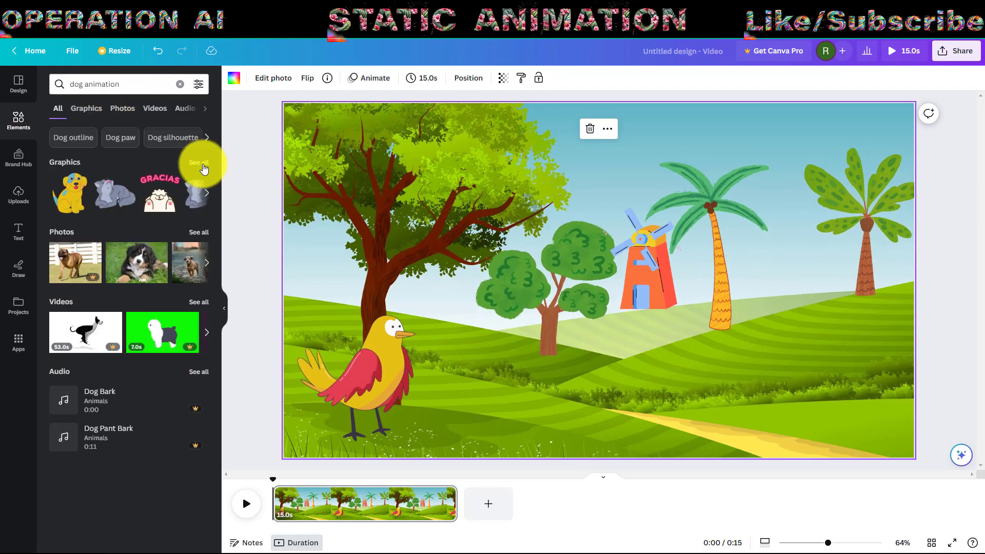
click(71, 354)
drag(798, 143, 871, 447)
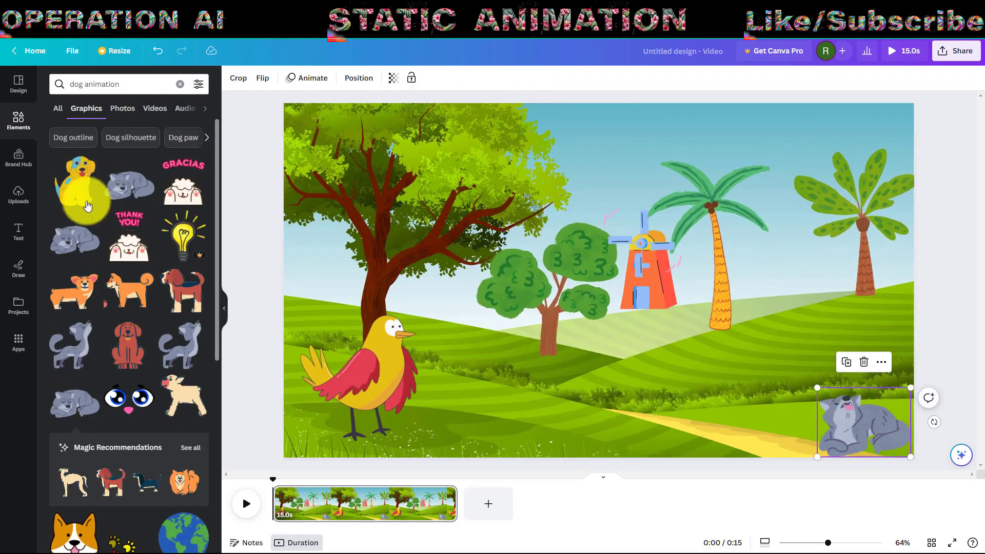
Add the howling grey wolf, shrink it, and place it on the hill between the two palms.
click(71, 344)
drag(739, 143, 513, 367)
drag(485, 395, 790, 282)
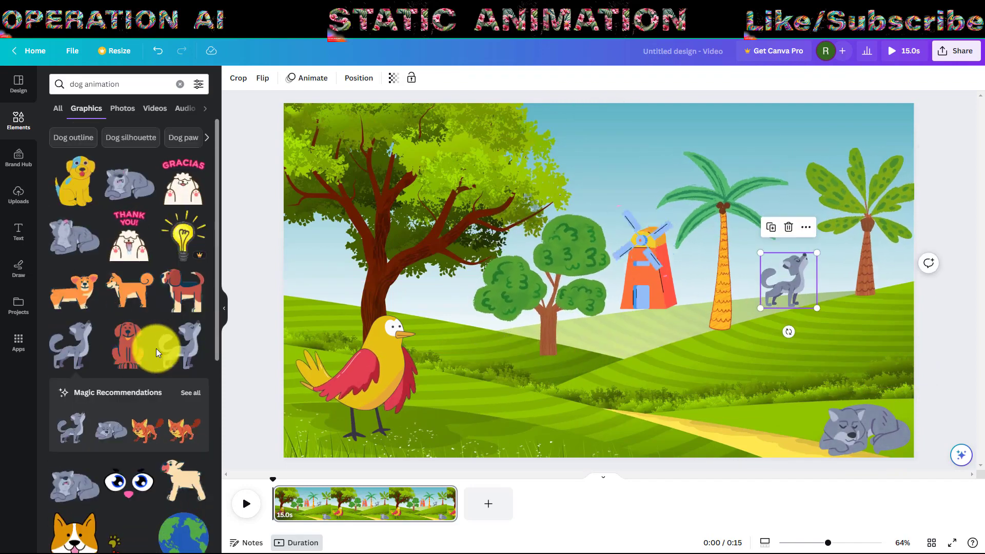
Add the yellow dog with blue patches, shrink it, and place it on the grass beside the bird.
click(74, 180)
drag(720, 136, 601, 321)
drag(534, 360, 730, 380)
drag(769, 339, 765, 366)
drag(721, 406, 472, 382)
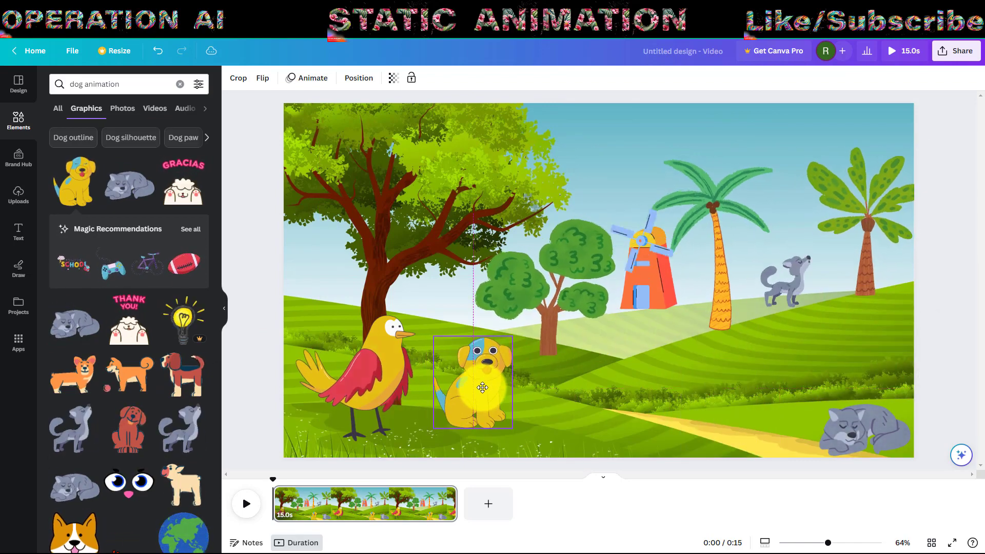
click(310, 284)
Search the graphics for "clouds", add the grey realistic cloud, and shrink it for the sky above the windmill.
click(132, 84)
text(clouds)
key(Return)
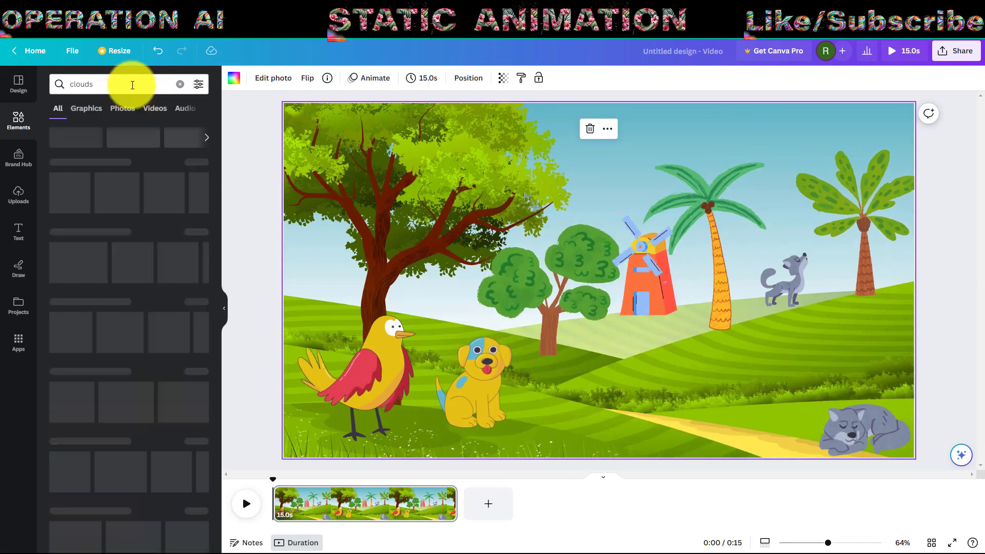
click(82, 239)
drag(842, 145, 487, 362)
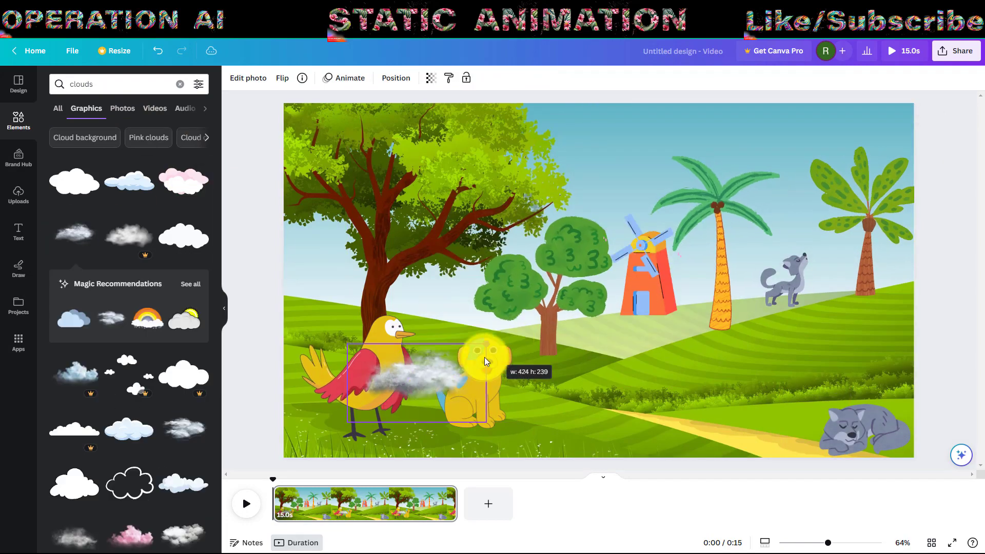
Add the wispy grey-white cloud, shrink it to about 246 × 127, and place it in the sky above the palms.
click(165, 429)
drag(869, 136, 401, 388)
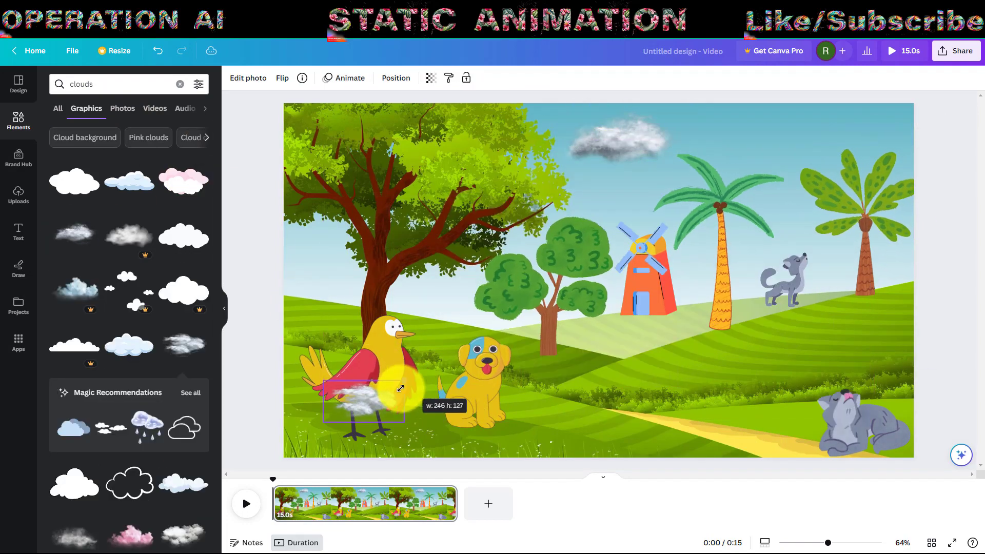
click(678, 381)
click(781, 165)
click(315, 271)
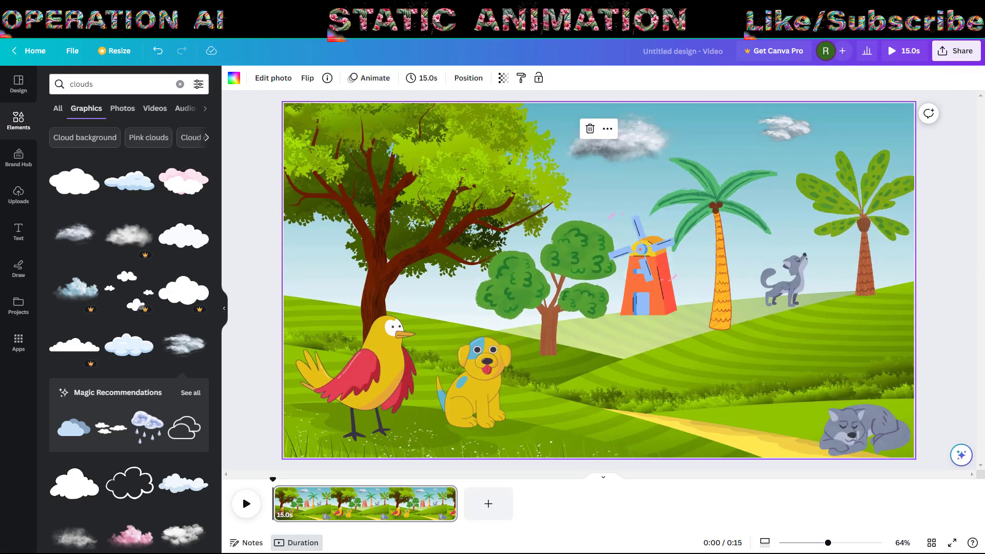
Download the forest scene as an MP4 video at 1080p (HD) quality.
click(969, 52)
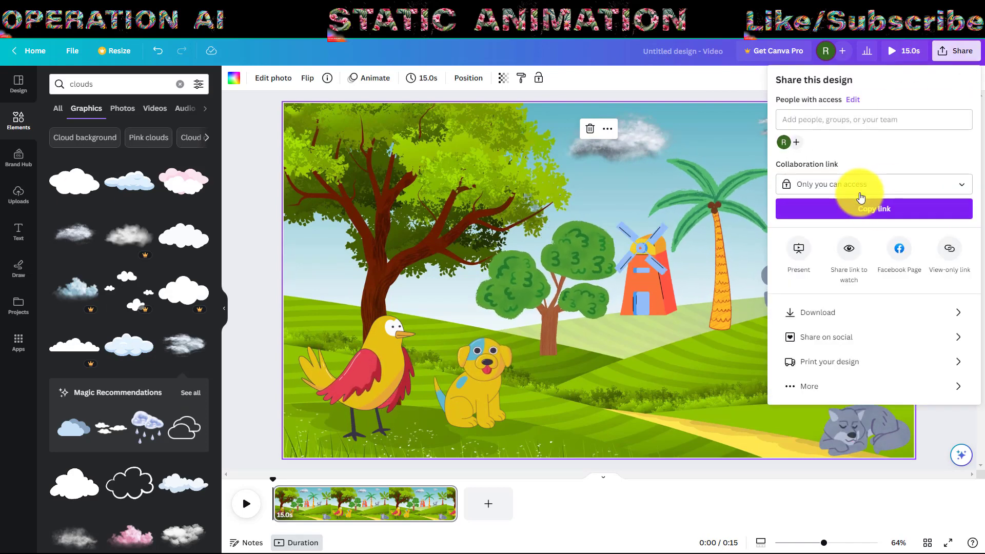
click(824, 314)
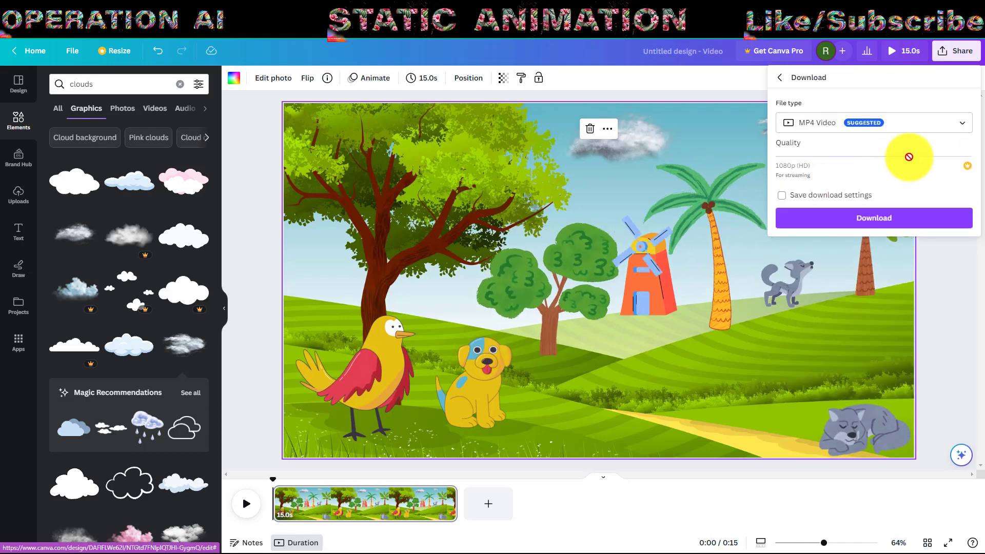
click(909, 156)
click(748, 150)
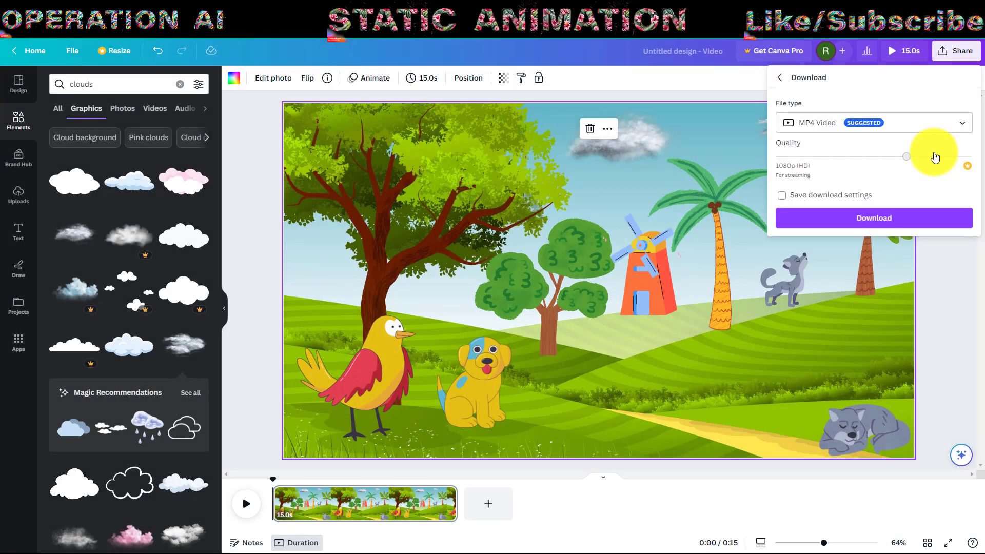
click(826, 125)
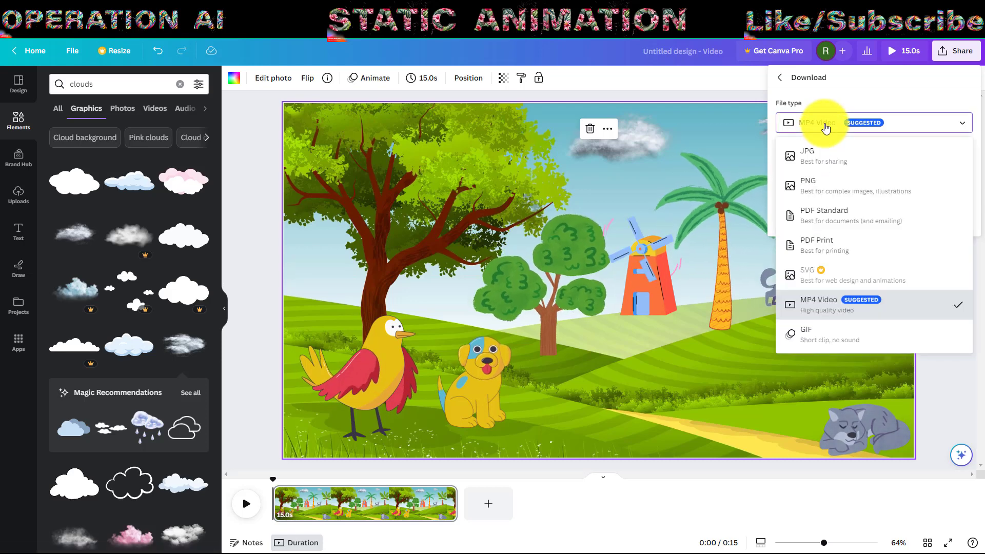
click(847, 312)
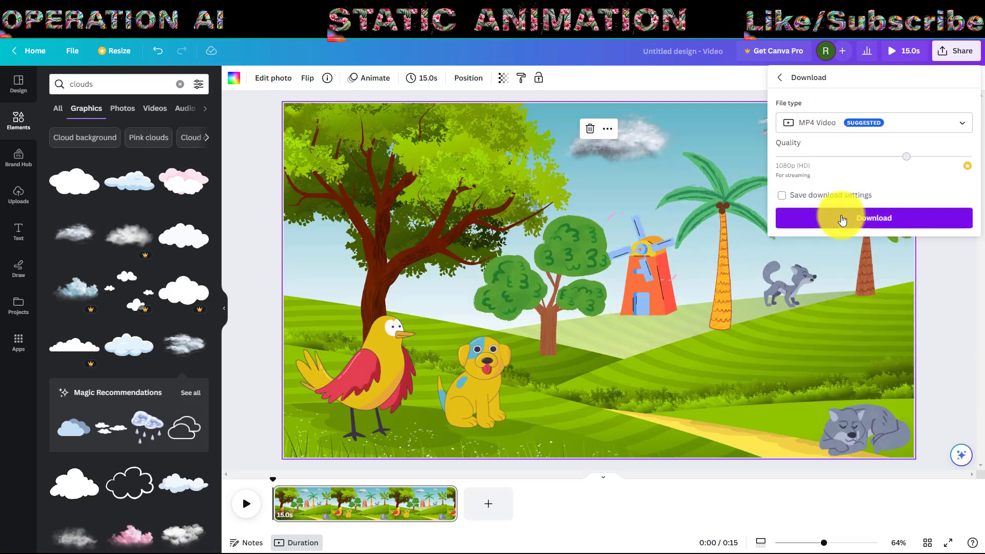
click(873, 219)
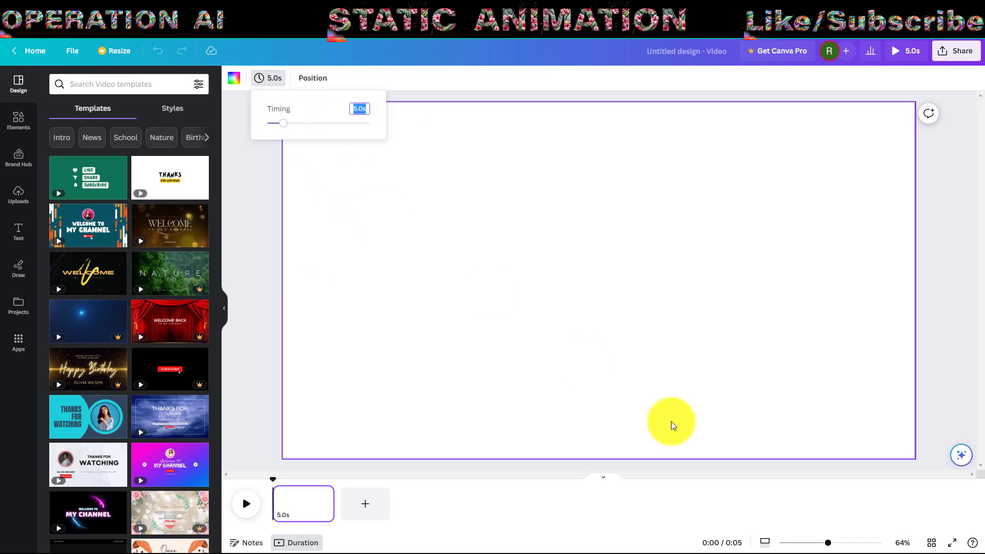
Set the new blank page's timing to 15 seconds and search the elements for "field".
drag(283, 123, 313, 130)
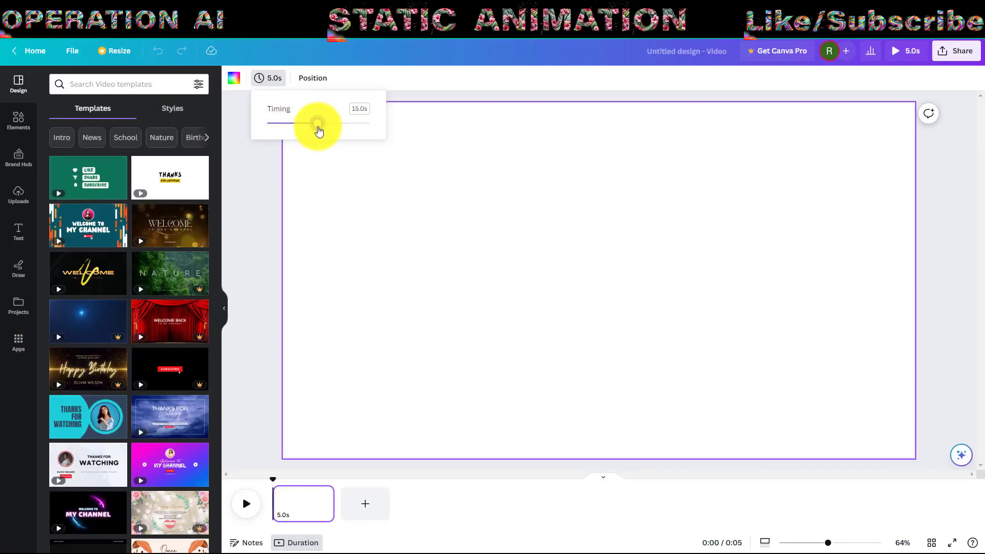
click(579, 187)
click(19, 121)
click(99, 83)
text(field)
key(Return)
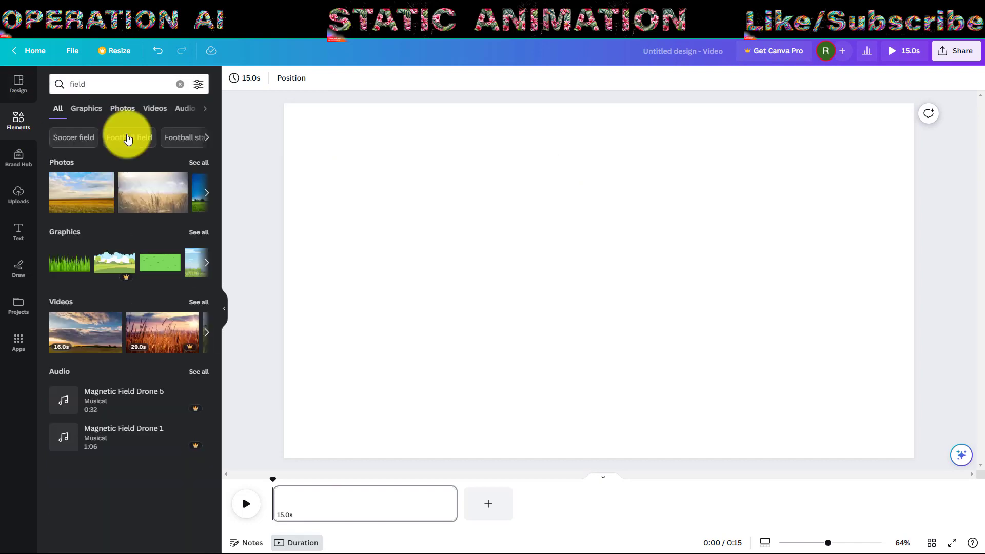
Add the countryside graphic with the blue sky, trees and orange-roofed house, and set it as the page background.
click(199, 232)
click(202, 235)
right_click(623, 253)
click(695, 493)
Search the graphics for "tree animation" and place the yellow-trunked tree at the bottom centre of the scene.
click(180, 83)
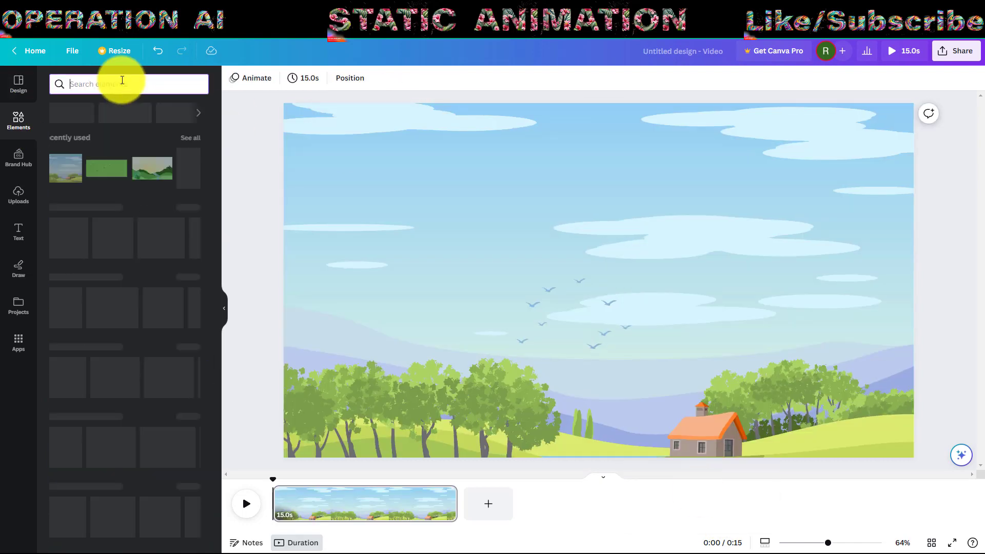
text(tree anim)
click(108, 145)
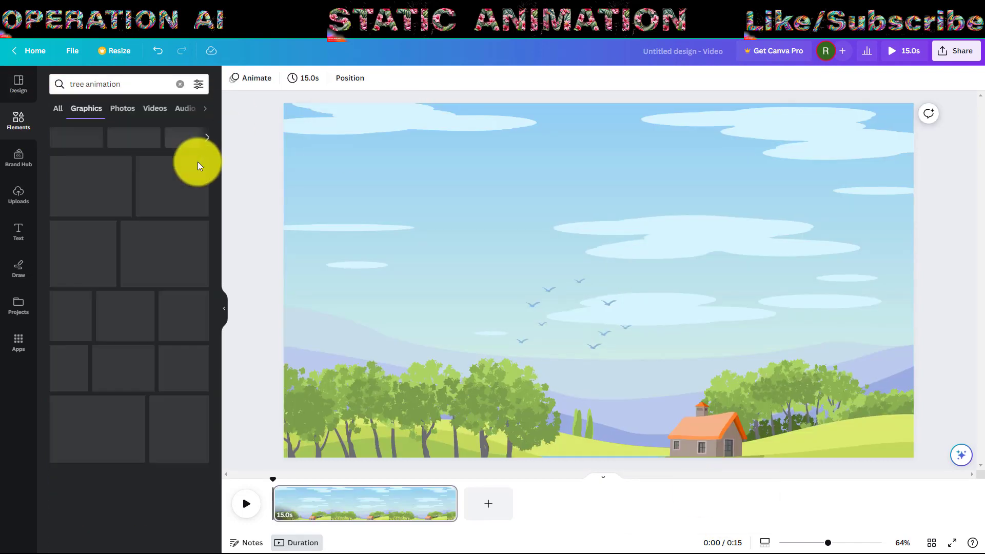
click(72, 295)
drag(123, 336, 539, 398)
click(595, 164)
click(598, 113)
Add three more small trees: the dark green one at the far left, the tall palm at the far right, and the spiky palm beside the house.
drag(128, 180, 330, 407)
drag(731, 139, 585, 294)
drag(528, 354, 864, 391)
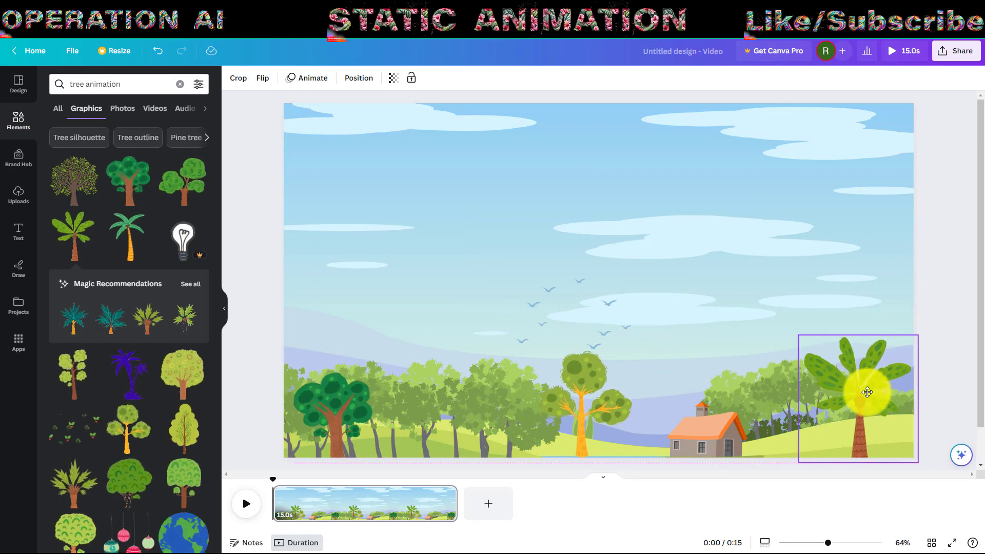
scroll(151, 375, down, 2)
drag(70, 333, 664, 417)
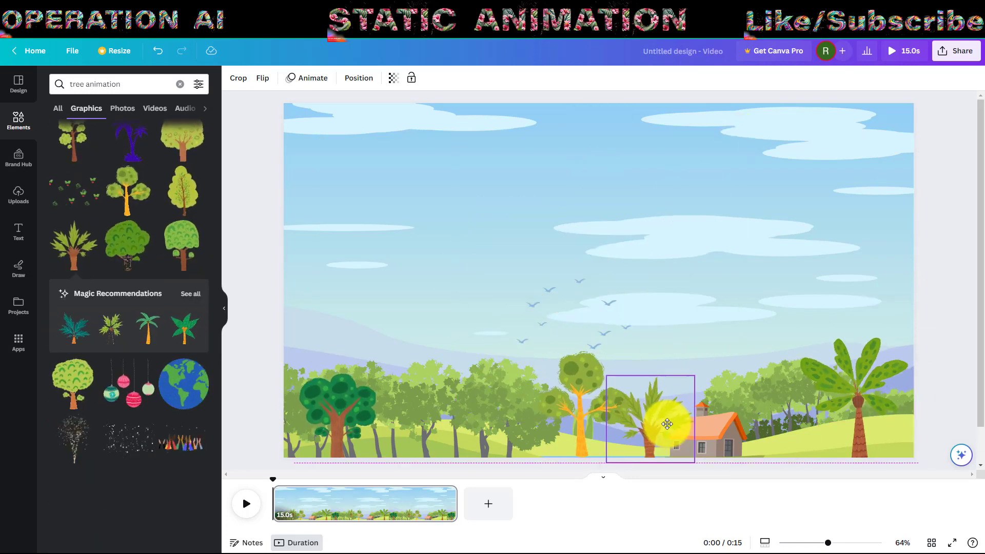
Search the graphics for "animated cloud" and place the grey-brown rain cloud, reduced in size, in the sky's upper left.
click(180, 83)
text(animated cloud)
key(Return)
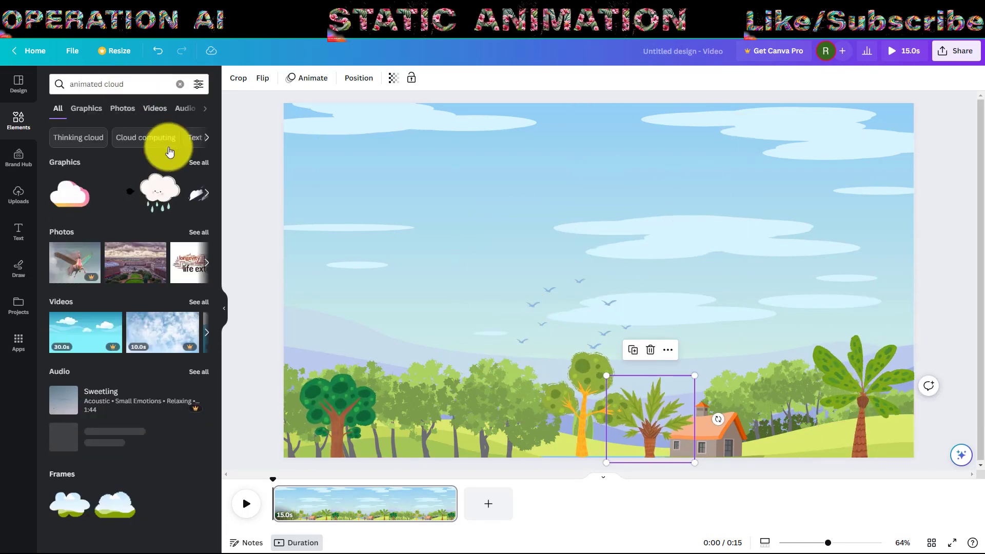
click(128, 230)
drag(610, 211, 455, 168)
click(405, 115)
click(440, 145)
Add the smiling rain cloud to the sky's upper right and the slanted white cloud pair at the top centre, both reduced in size.
click(190, 178)
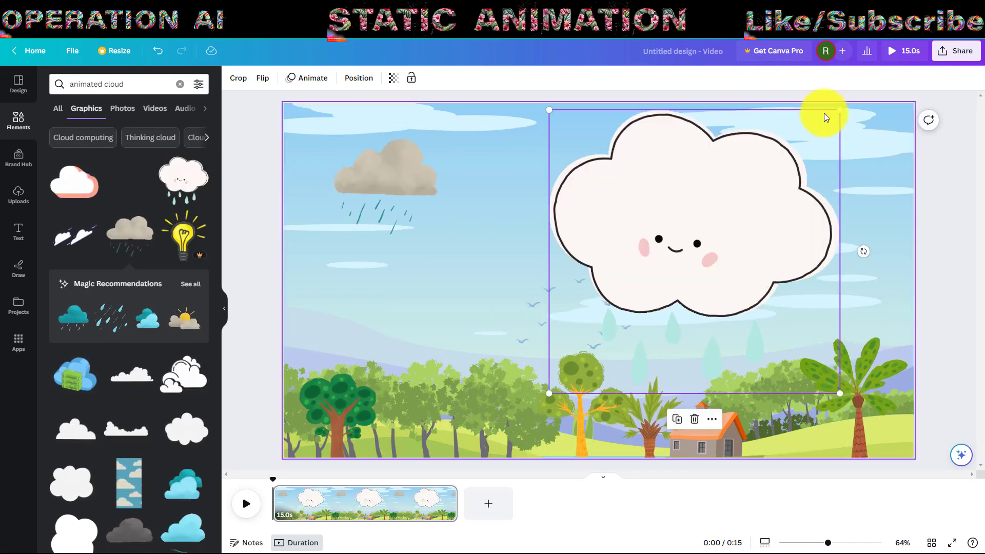
drag(825, 117, 776, 158)
click(77, 233)
mouse_move(875, 148)
mouse_down()
mouse_move(455, 334)
mouse_move(454, 349)
mouse_up()
drag(387, 381, 599, 161)
click(9, 267)
Search the graphics for "animated sun" and place the orange sun with a face, reduced in size, below the smiling cloud.
click(106, 83)
text(animated sun)
key(Return)
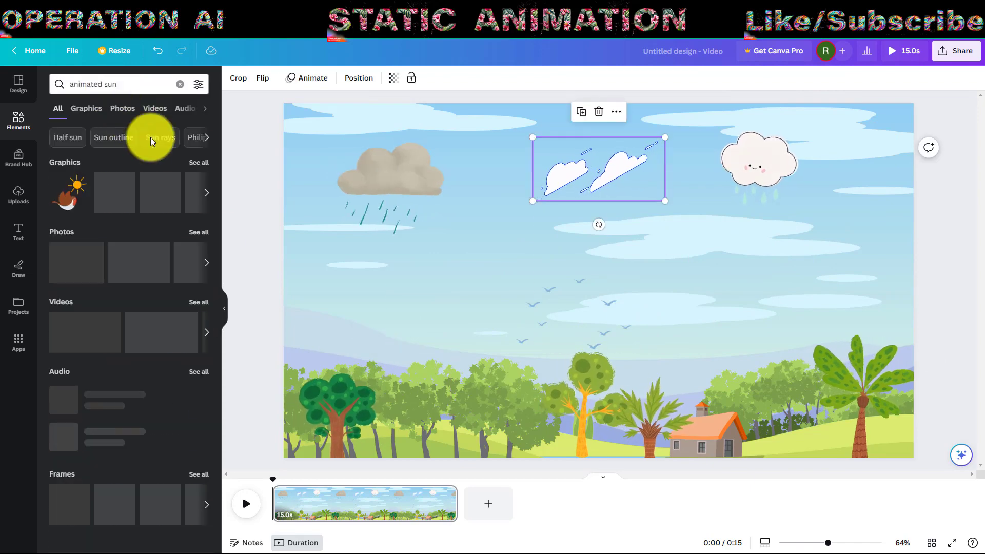
drag(128, 246, 662, 263)
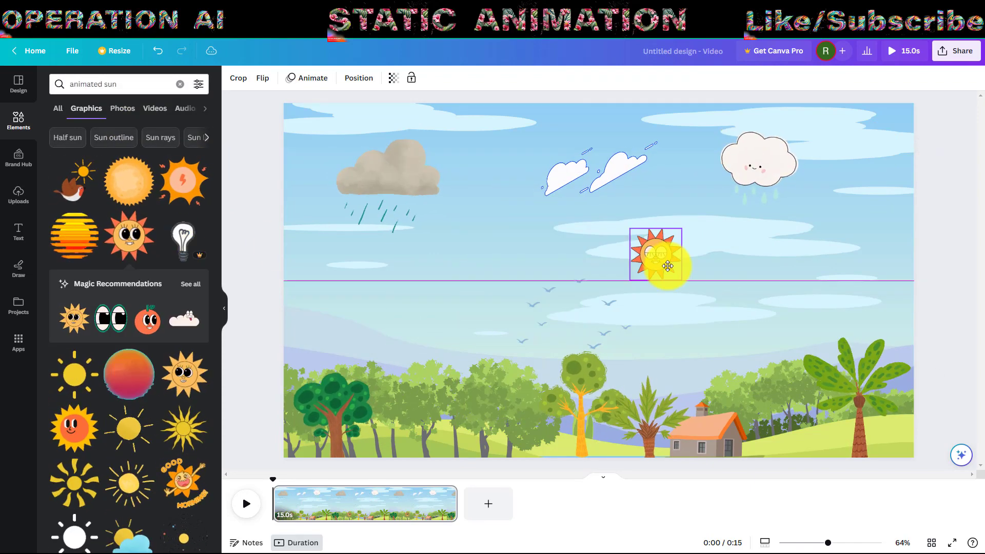
Show all magic recommendations, add the pink winged horse, shrink it, and place it by the dark green tree at the scene's lower left.
click(190, 284)
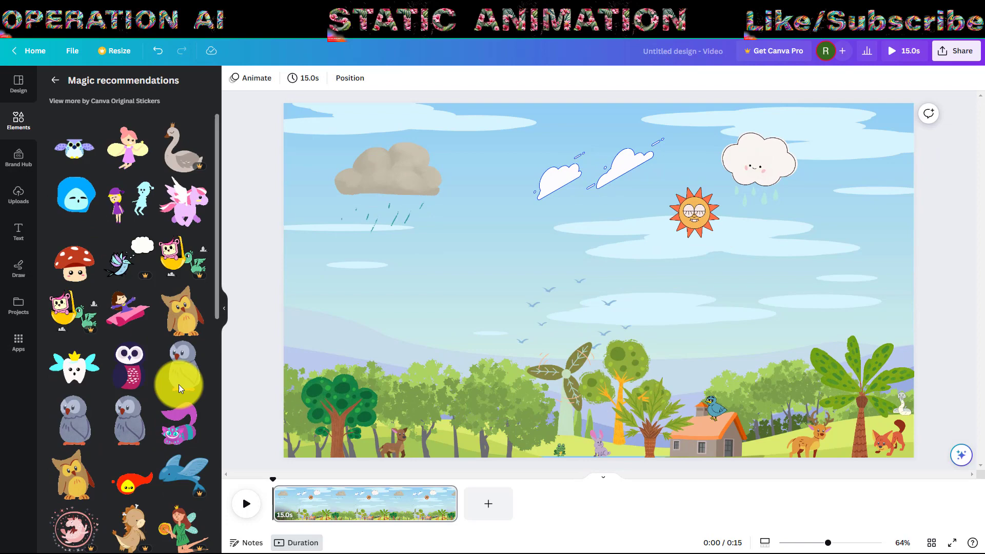
click(184, 205)
drag(738, 138, 537, 345)
drag(538, 398, 307, 413)
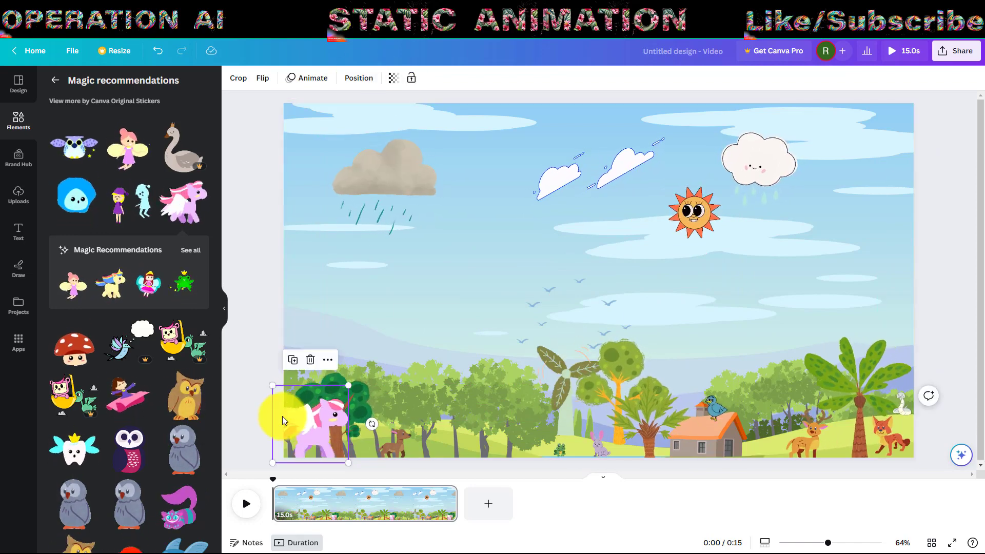
Give the pink winged horse a custom path animation running horizontally across the scene to the deer beyond the house.
drag(294, 410, 298, 399)
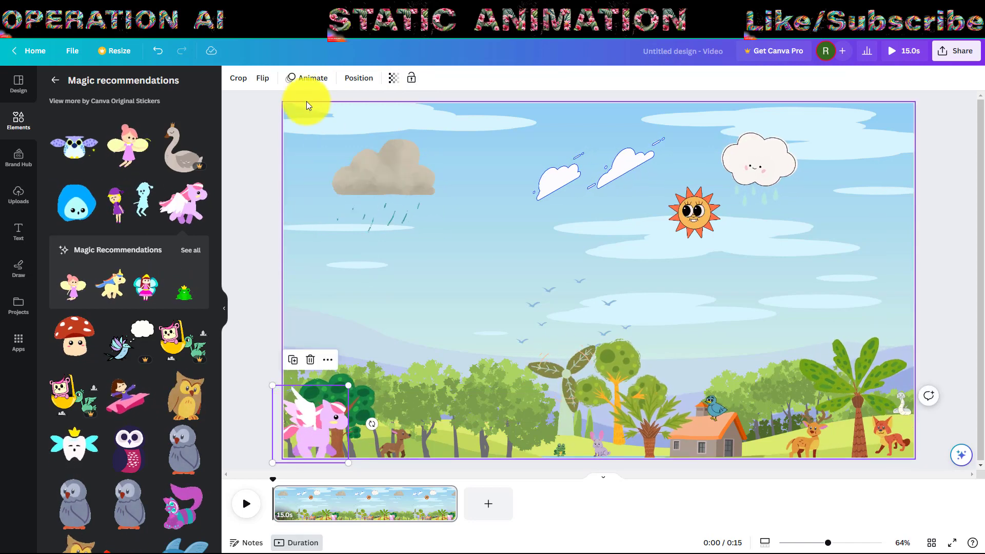
click(305, 79)
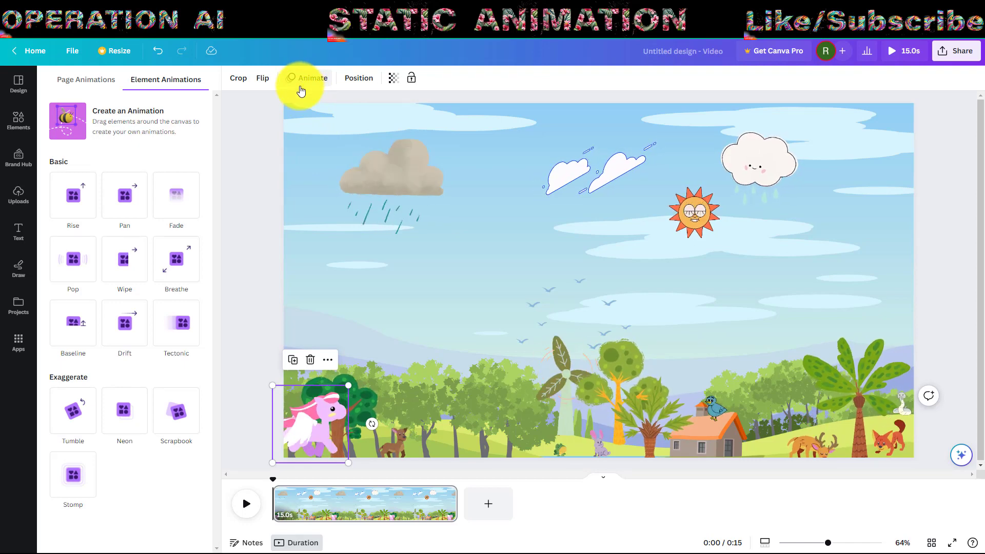
click(136, 118)
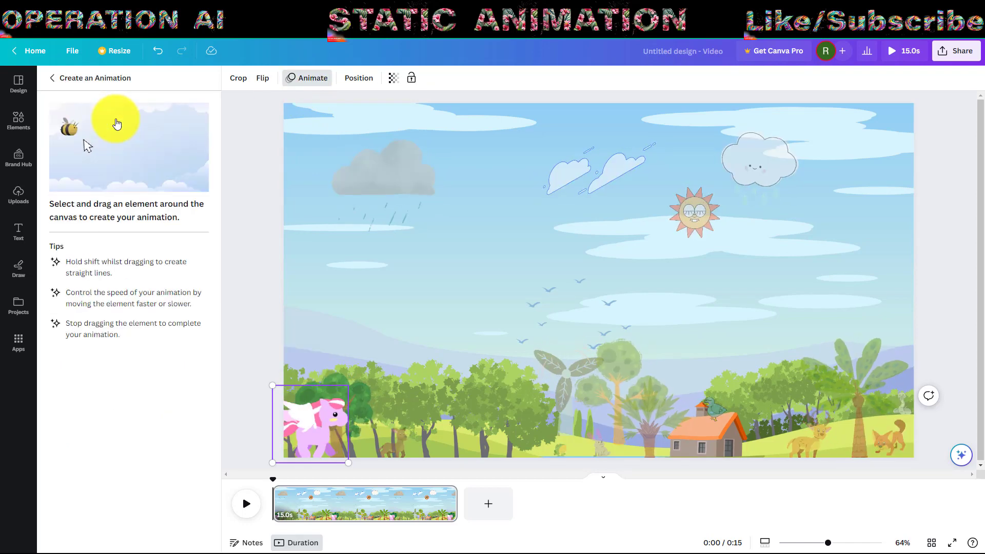
drag(312, 435, 827, 437)
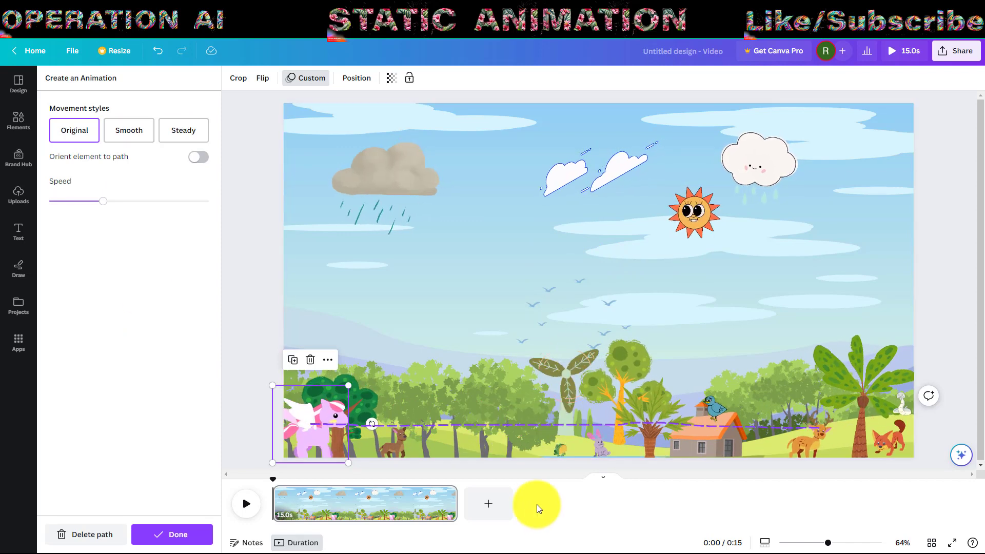
Add a new blank page and search the video elements for "roaring lion".
click(489, 504)
click(18, 119)
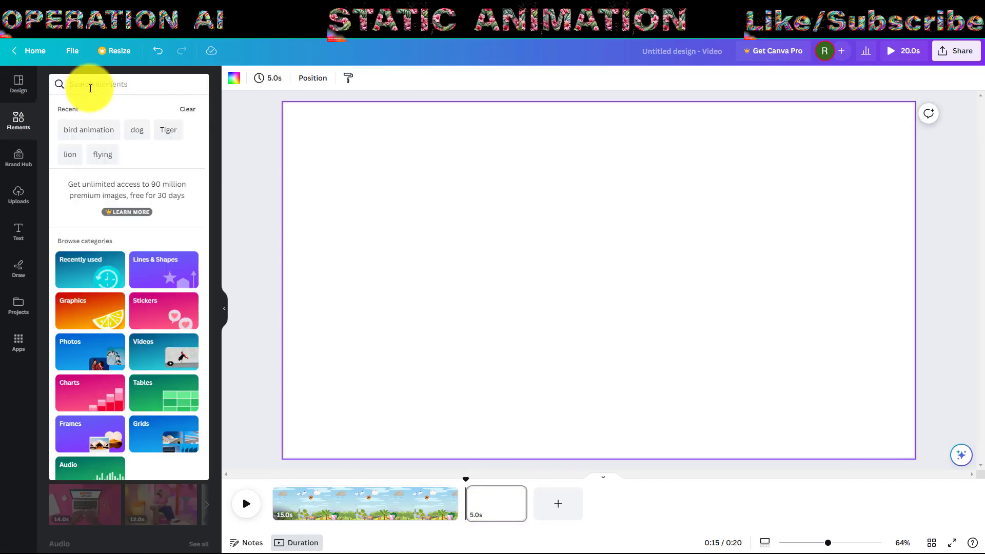
text(roaring lion)
key(Return)
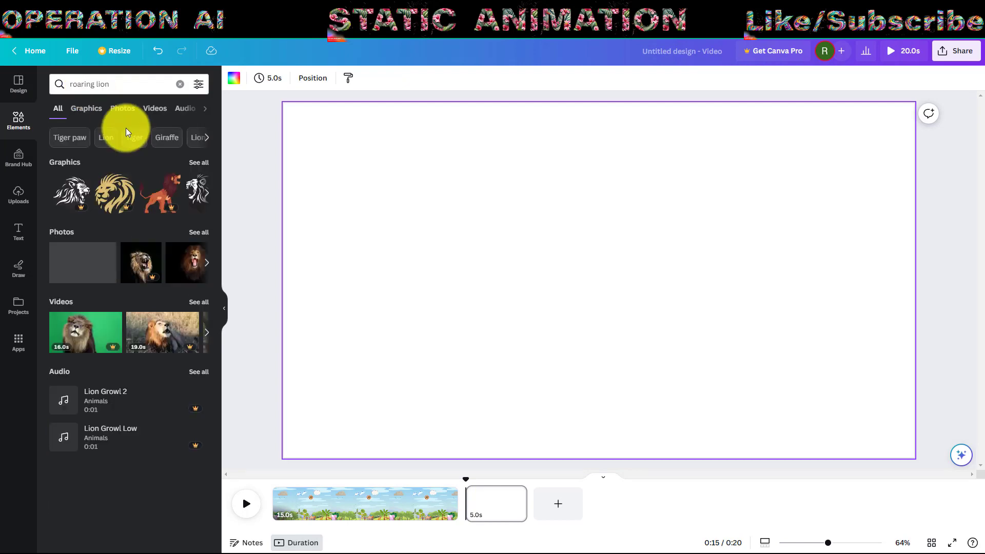
click(154, 107)
scroll(149, 284, down, 15)
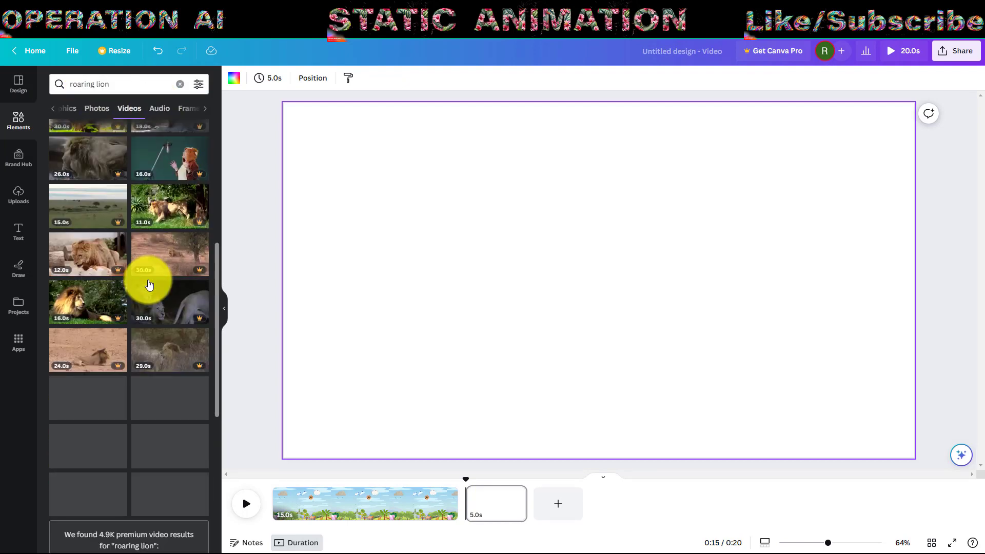
Browse the "lion" videos, add the 30-second clip of a lion on open grassland, and set it as the page background.
scroll(191, 494, down, 2)
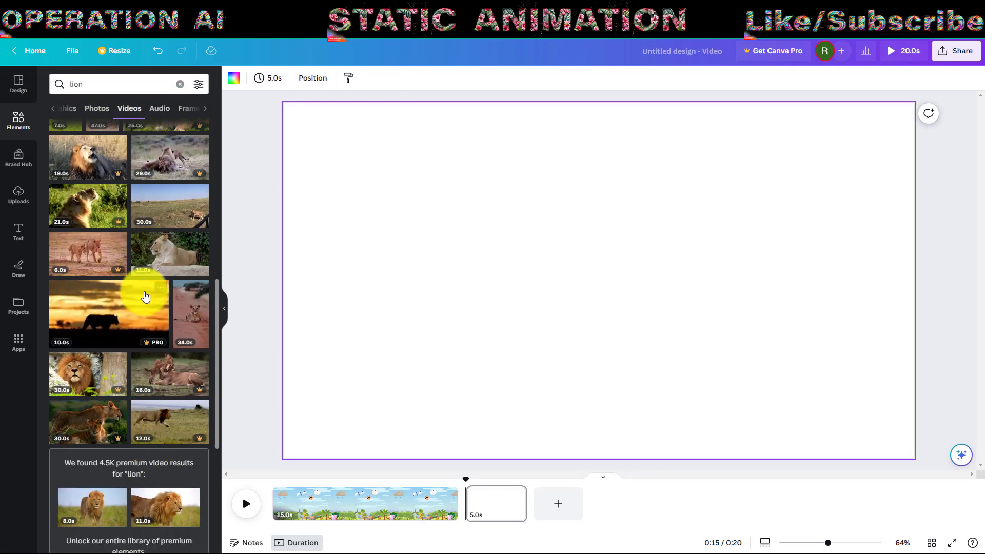
click(164, 207)
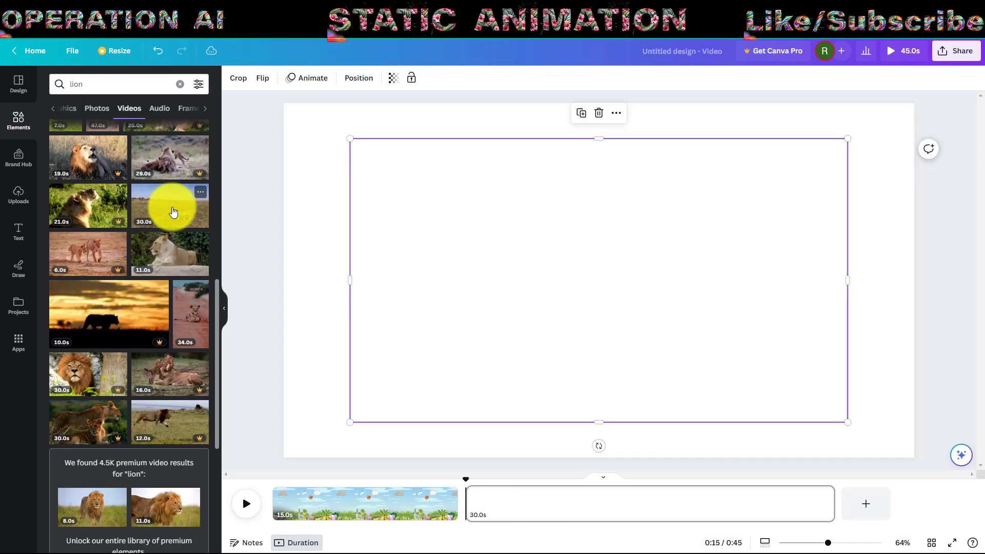
right_click(676, 242)
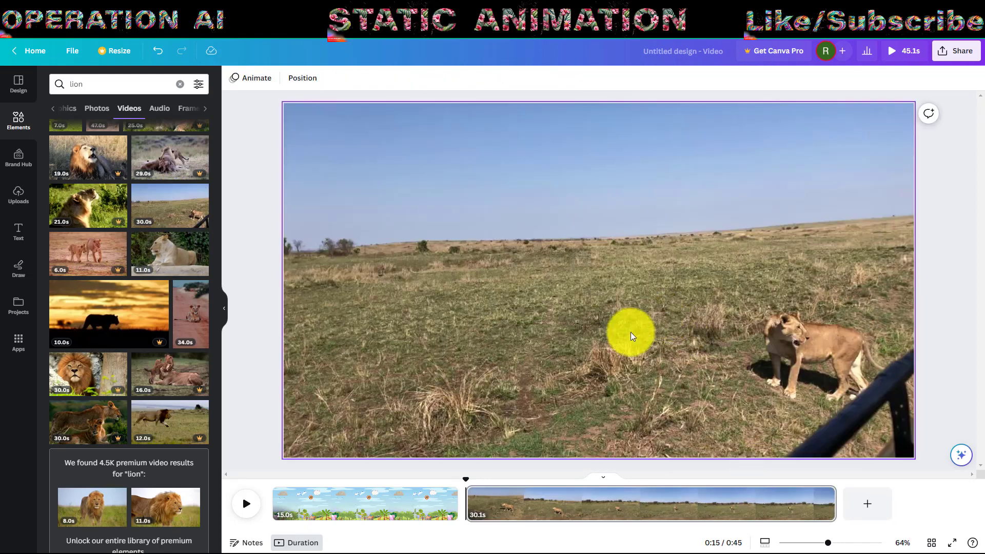
Return to the animal scene page and download all pages of the design as an MP4 video.
click(373, 500)
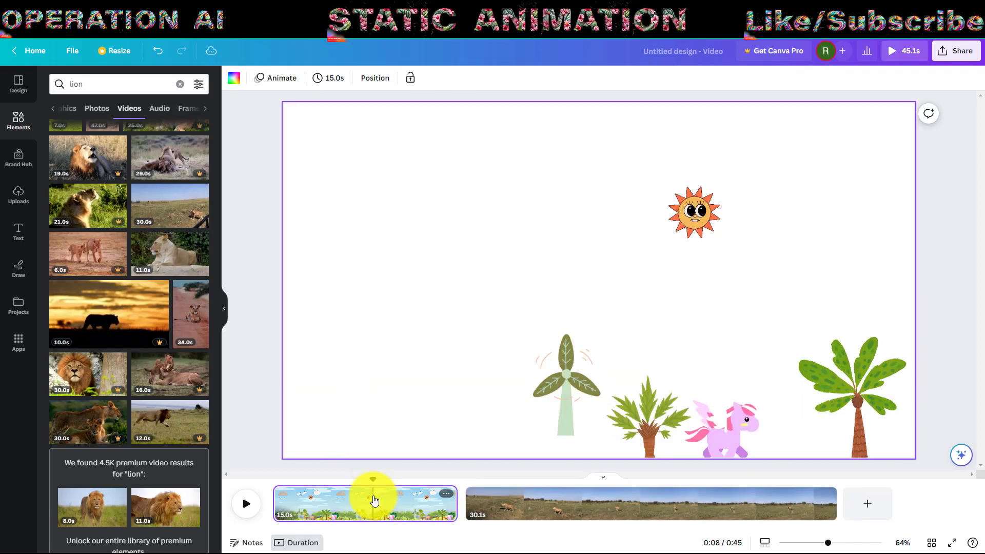
click(949, 59)
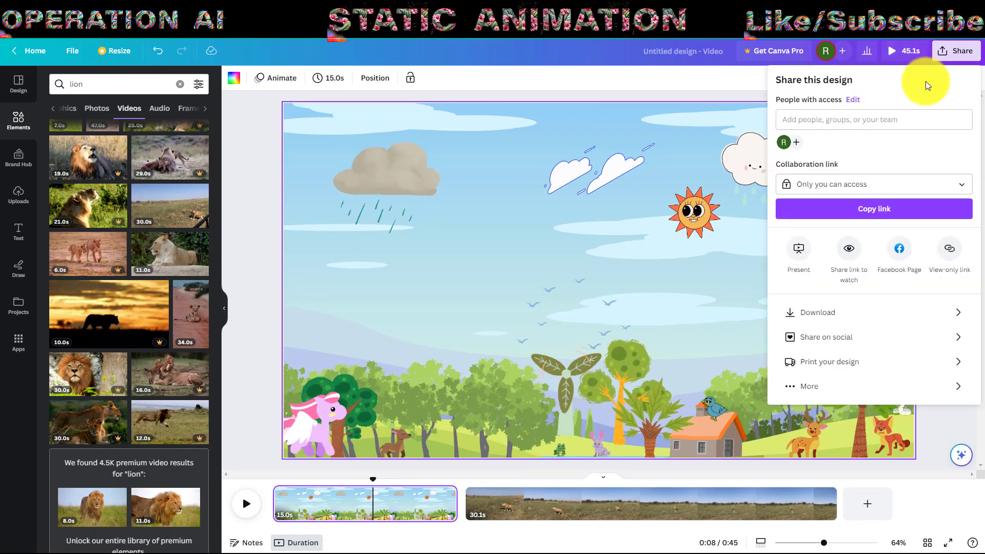
click(836, 312)
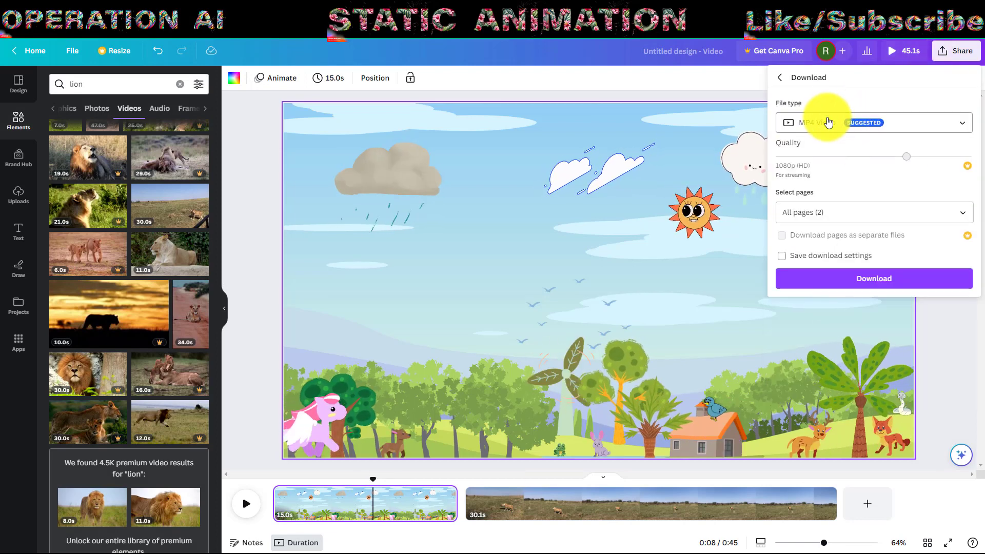
click(884, 283)
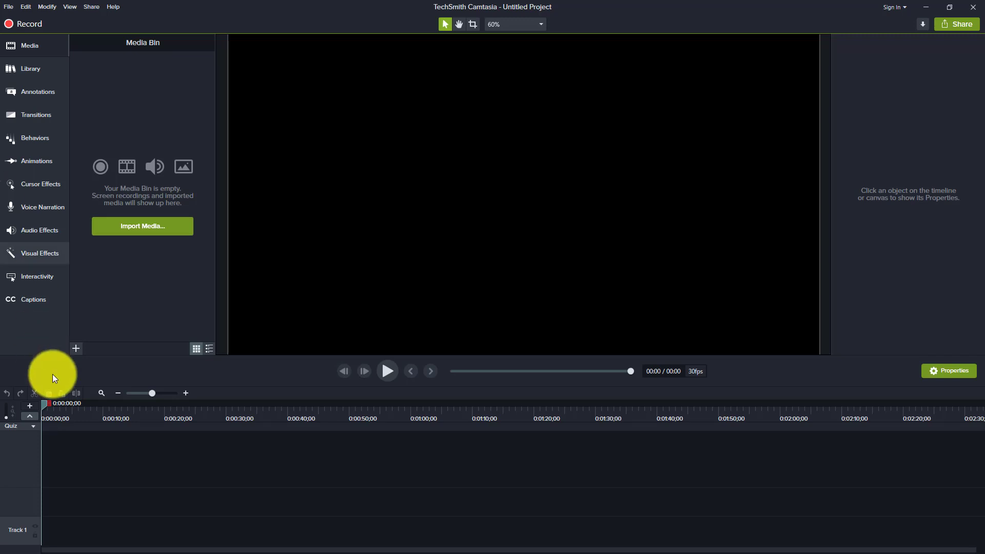
Switch to Camtasia and import the two "Untitled design" videos plus audio__2__AdobeExpress and audio__3__AdobeExpress from New folder.
click(145, 229)
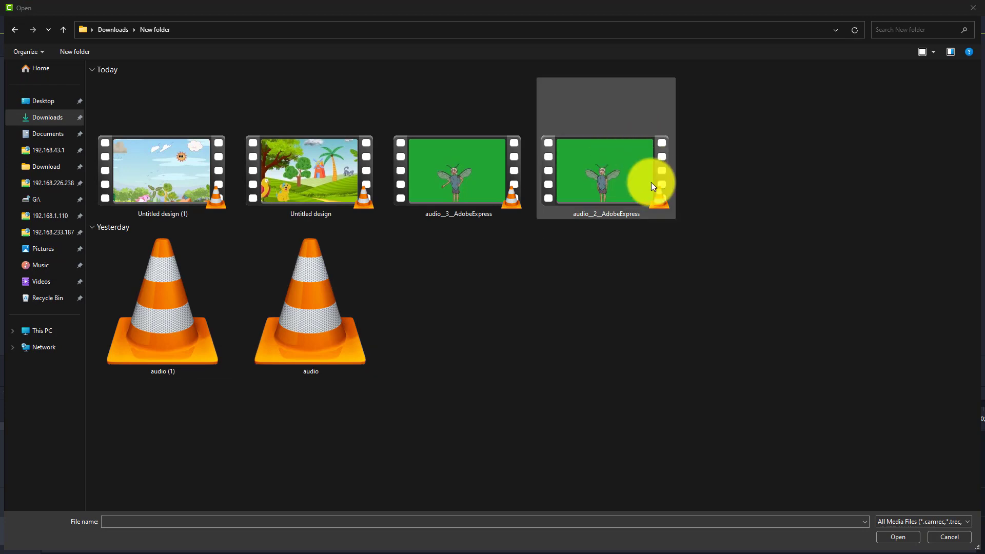
drag(660, 165, 148, 177)
click(898, 537)
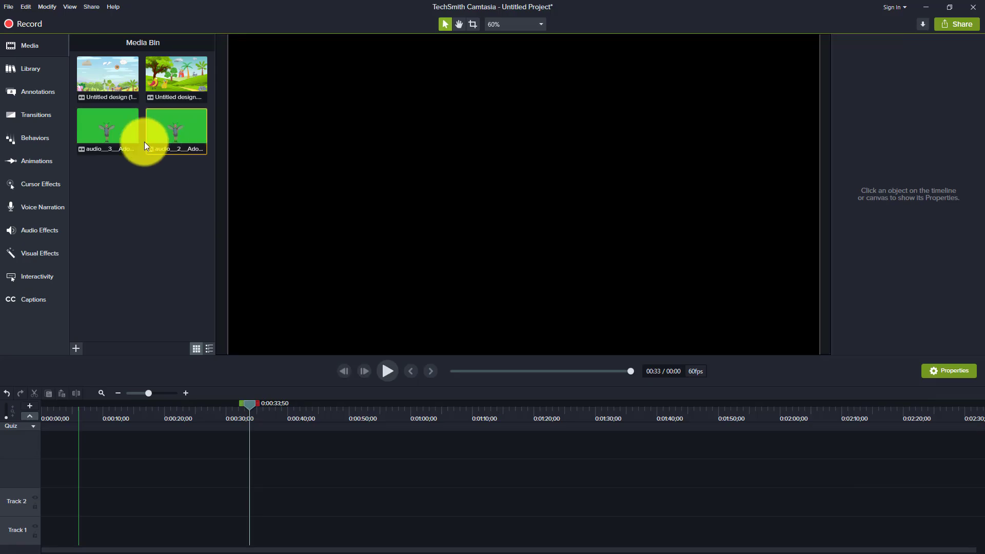
Place Untitled design and Untitled design (1) in sequence on Track 1, with audio__2__AdobeExpress and audio__3__AdobeExpress above them on Track 2.
drag(176, 77, 85, 531)
drag(108, 77, 141, 535)
drag(108, 127, 88, 496)
drag(199, 306, 103, 507)
Remove the green background from the audio__2__AdobeExpress clip, scale it to about 74.6%, and shift the fairy towards the windmill.
click(72, 403)
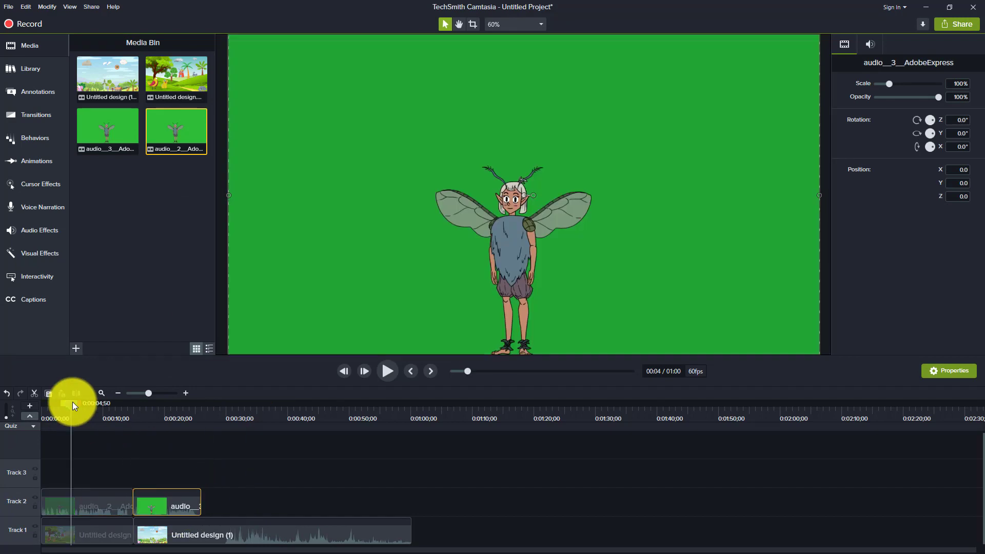
click(39, 254)
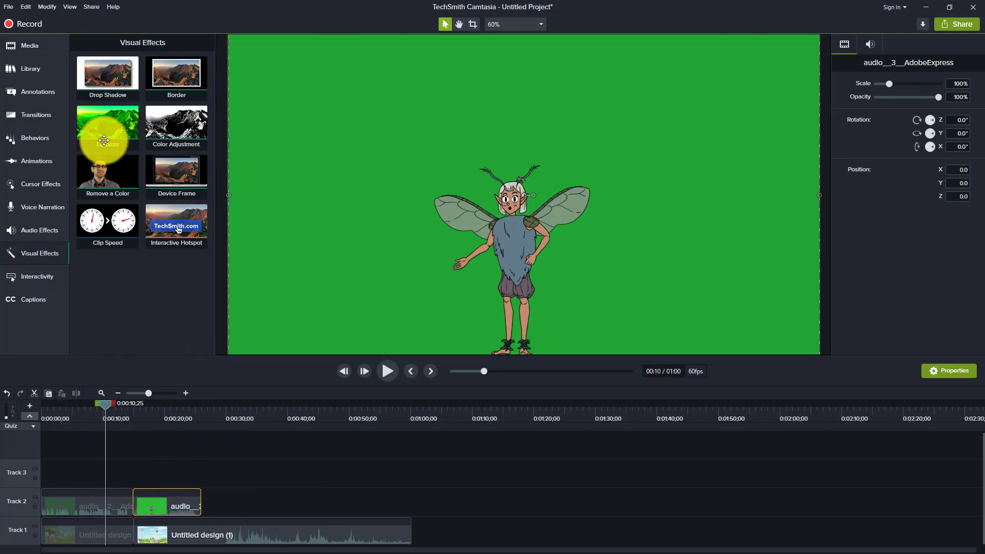
drag(108, 175, 99, 499)
click(961, 237)
click(618, 237)
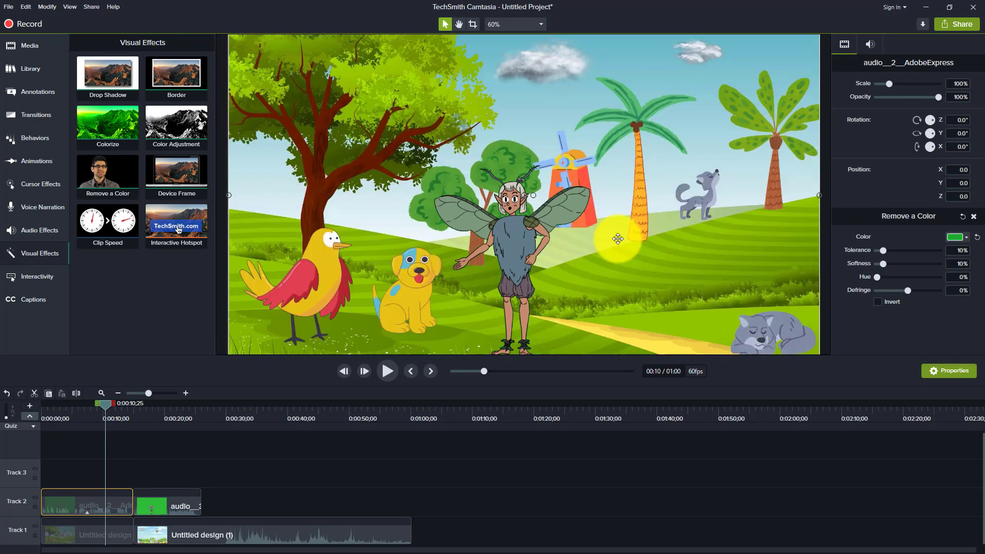
drag(519, 251, 576, 248)
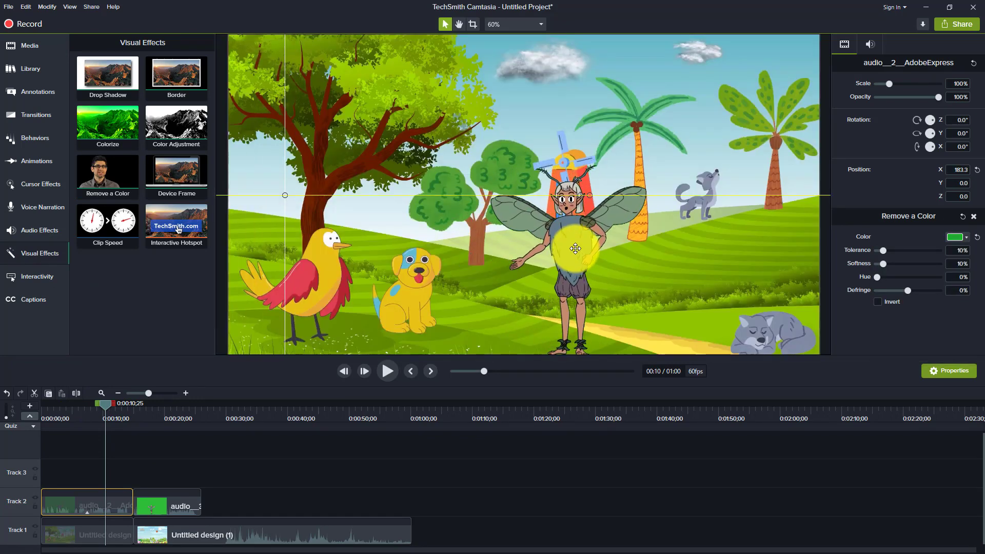
drag(286, 196, 537, 279)
Apply Remove a Color to the audio__3__AdobeExpress clip, sampling its green background as the colour to remove.
click(171, 411)
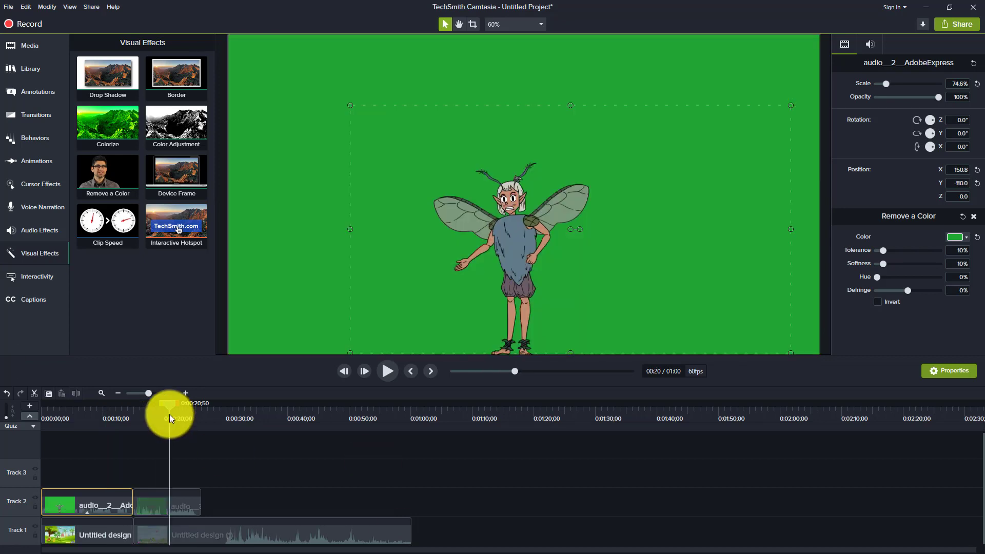
click(154, 505)
drag(118, 183, 164, 508)
click(967, 237)
click(961, 257)
click(567, 239)
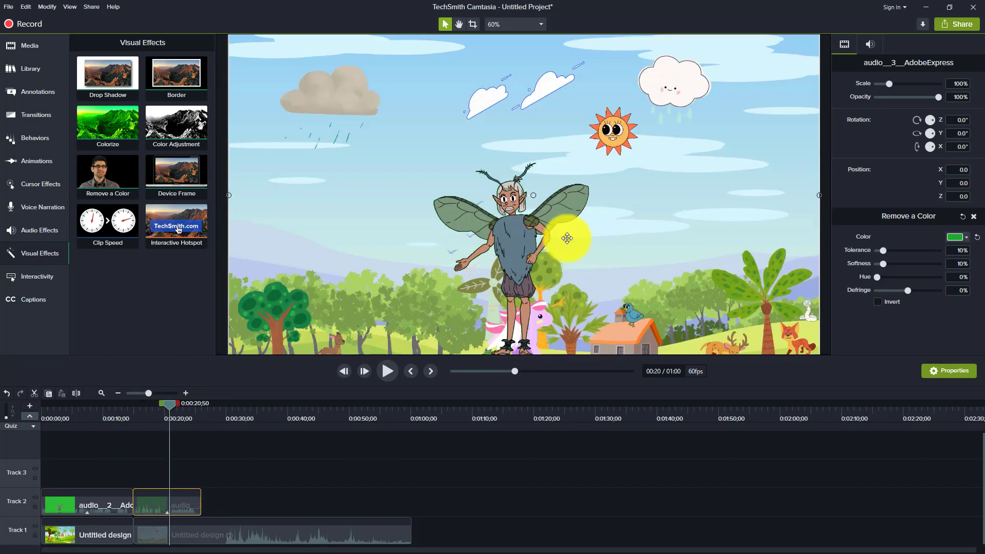
Scale the audio__3__AdobeExpress fairy to about 94.8% and position it over the house at about X 494.9, Y -28.0.
drag(230, 196, 603, 218)
drag(584, 278, 566, 322)
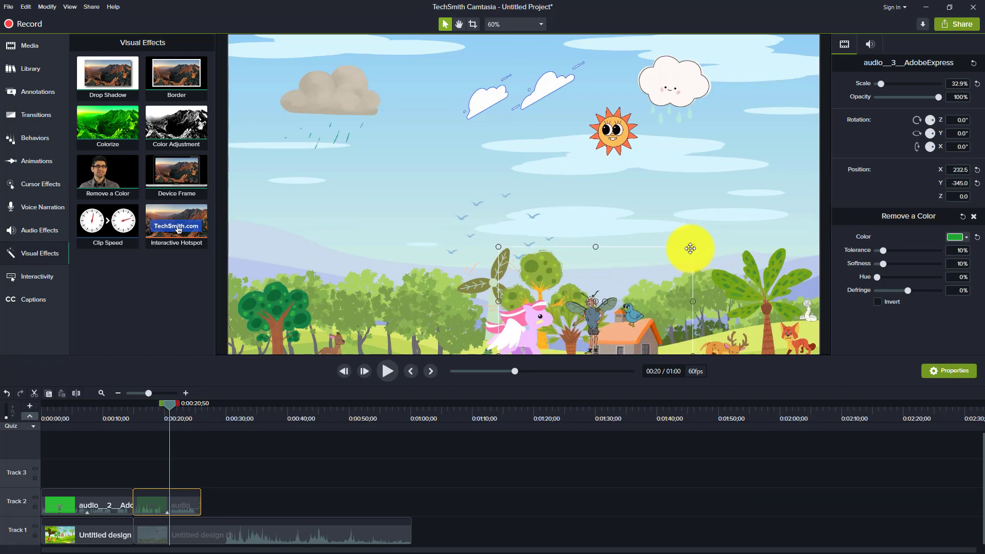
drag(714, 237, 717, 238)
drag(601, 321, 595, 318)
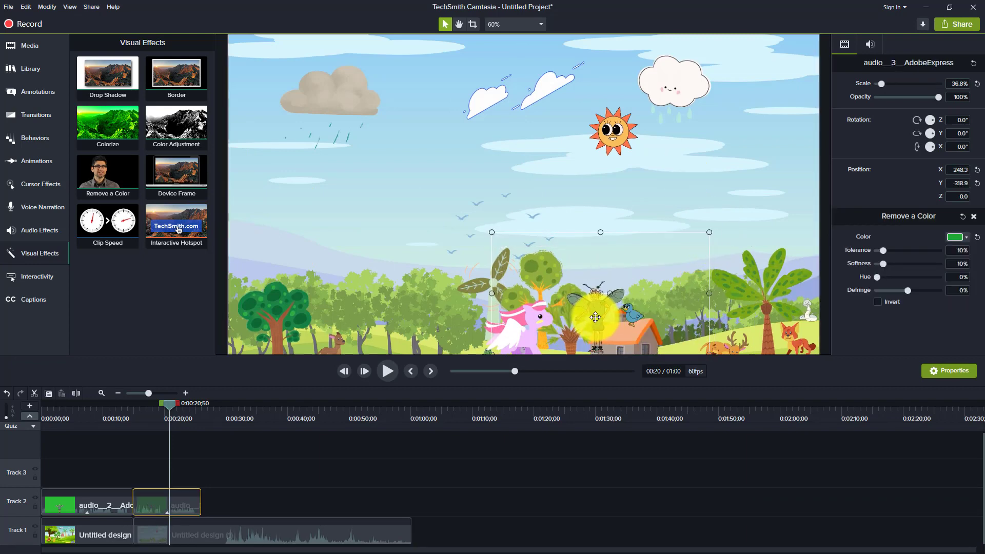
click(634, 268)
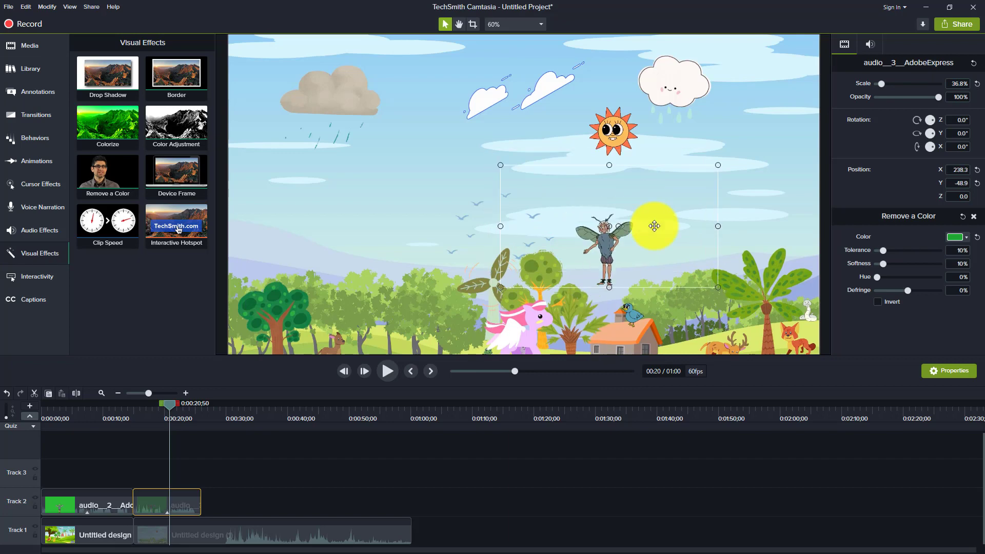
drag(654, 225, 663, 263)
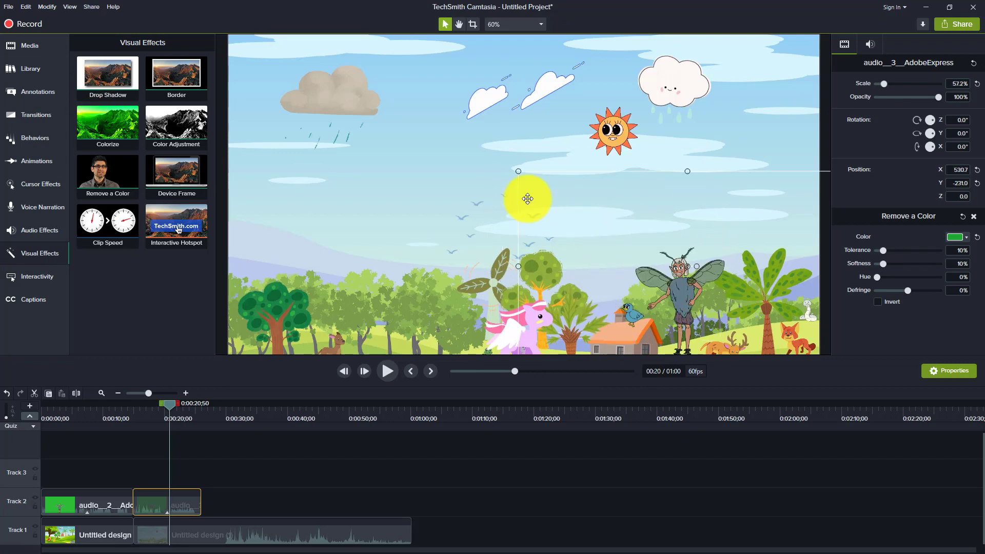
drag(503, 219, 358, 121)
drag(606, 241, 686, 277)
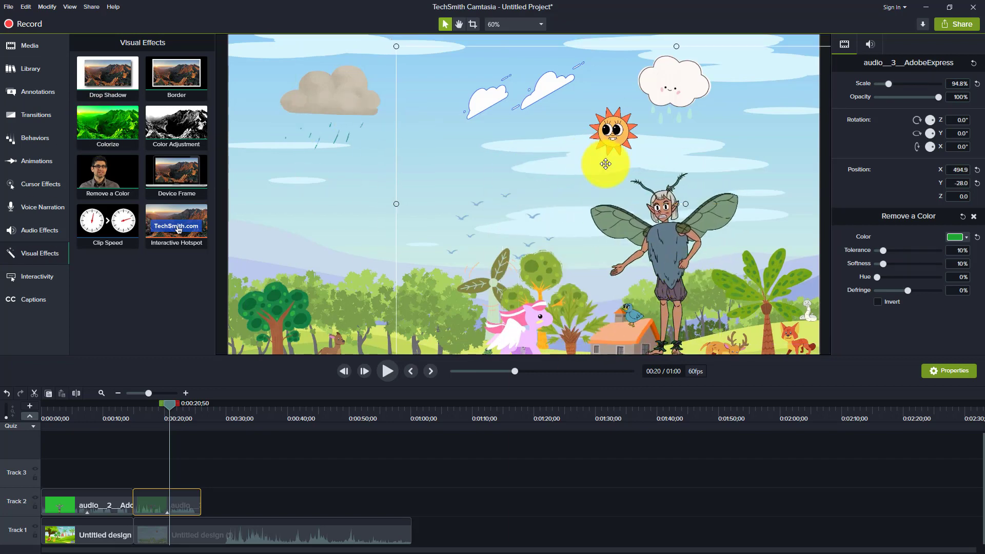
Produce the project as a local MP4 file named op1 in the Downloads New folder.
click(91, 7)
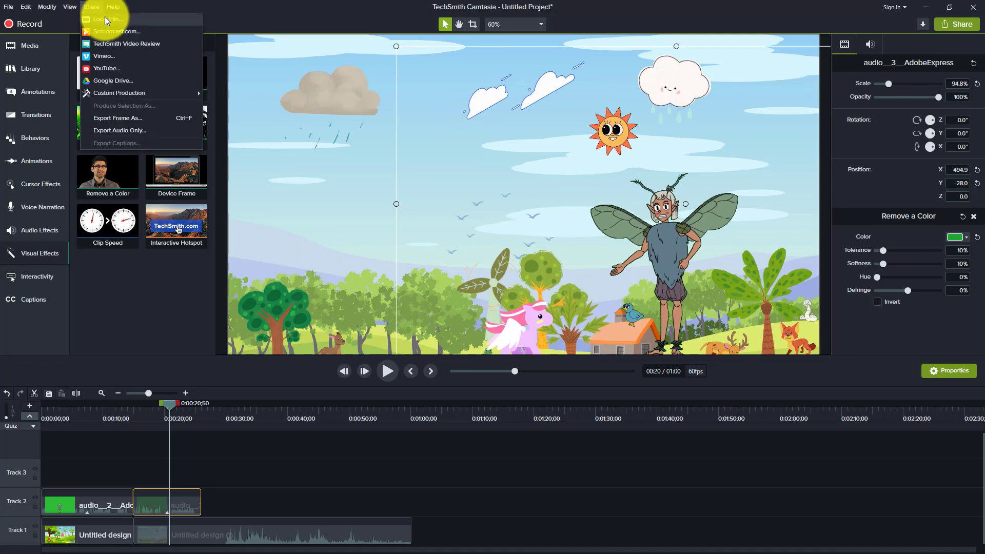
click(106, 20)
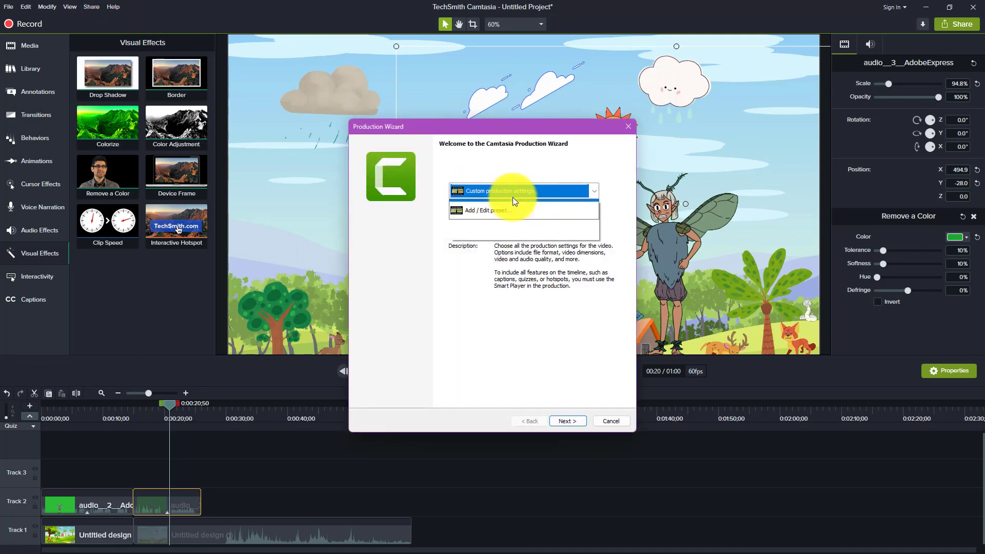
click(498, 308)
click(570, 422)
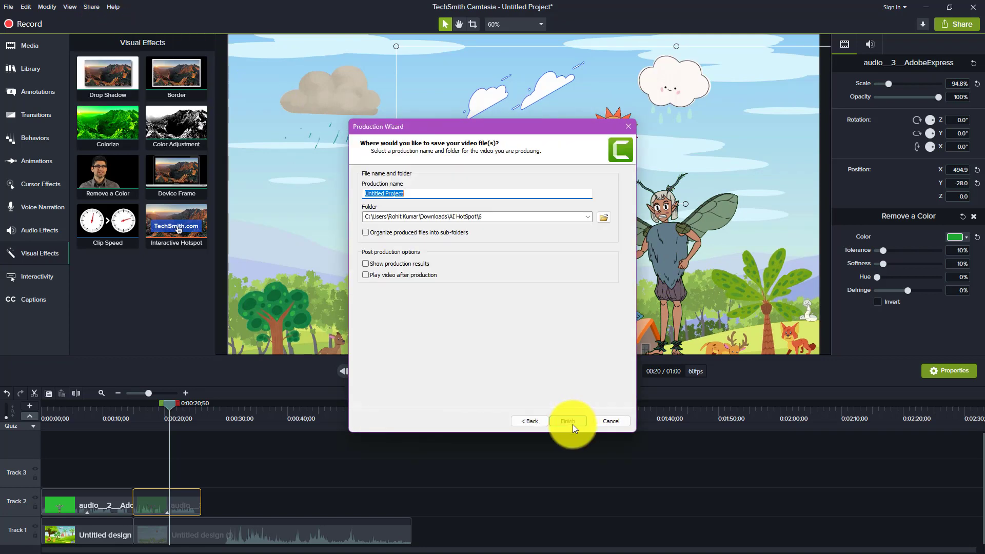
click(605, 217)
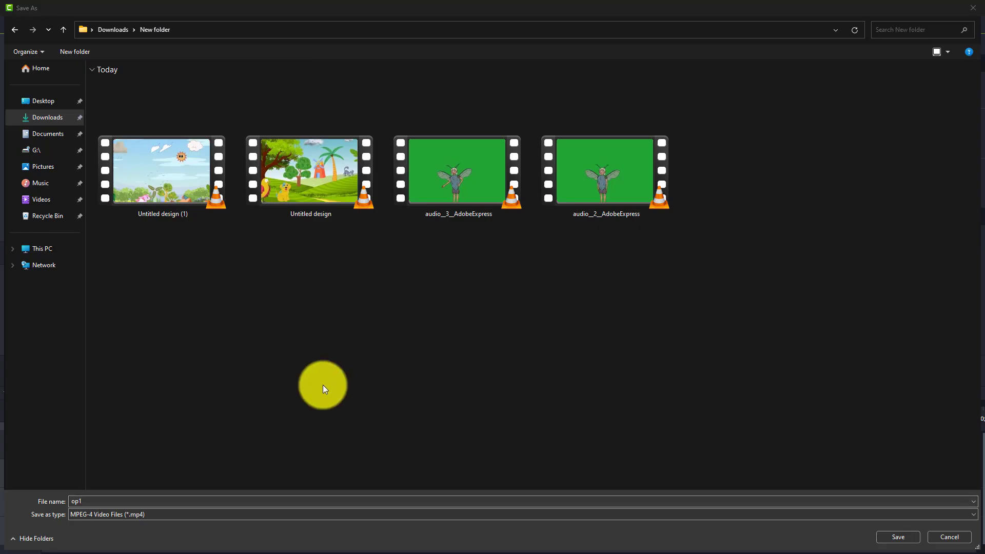
click(890, 535)
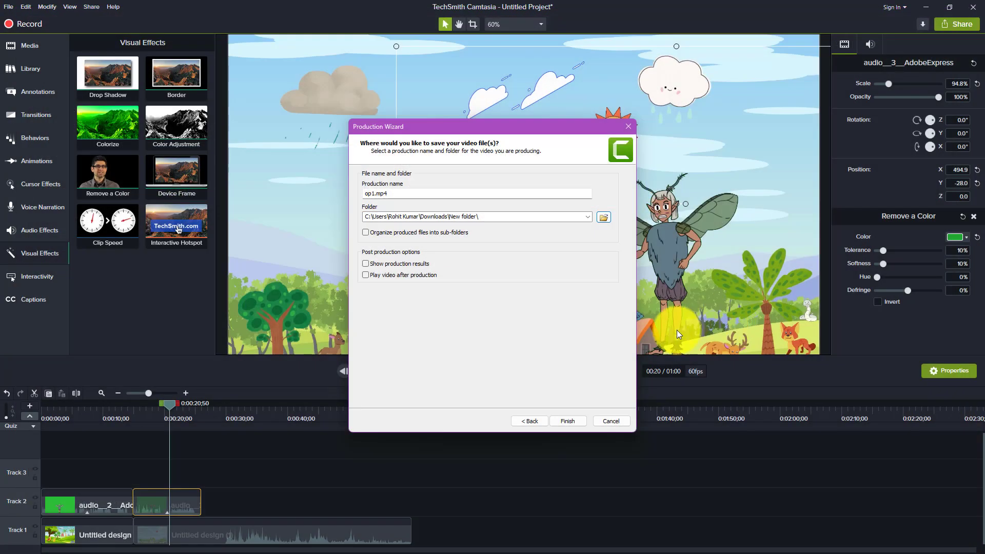
click(566, 421)
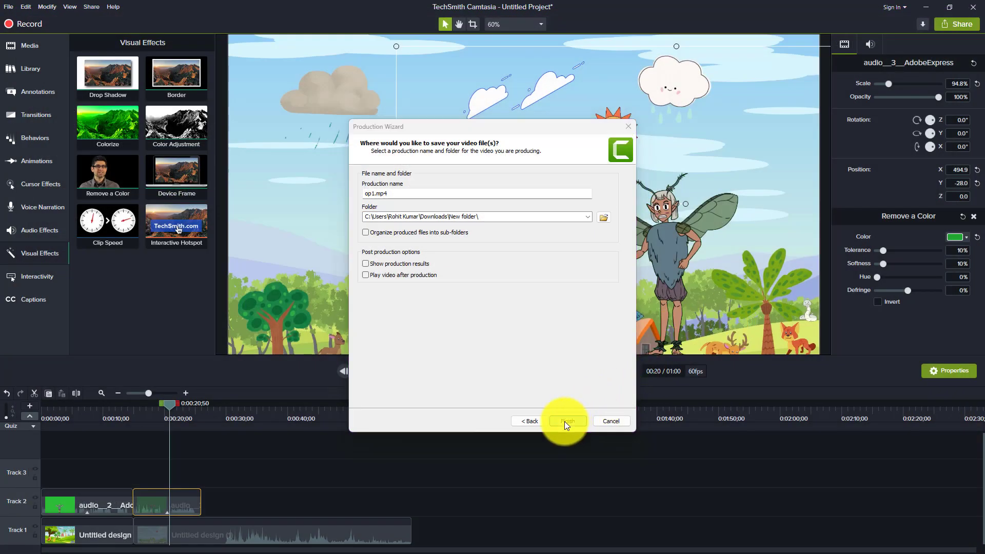